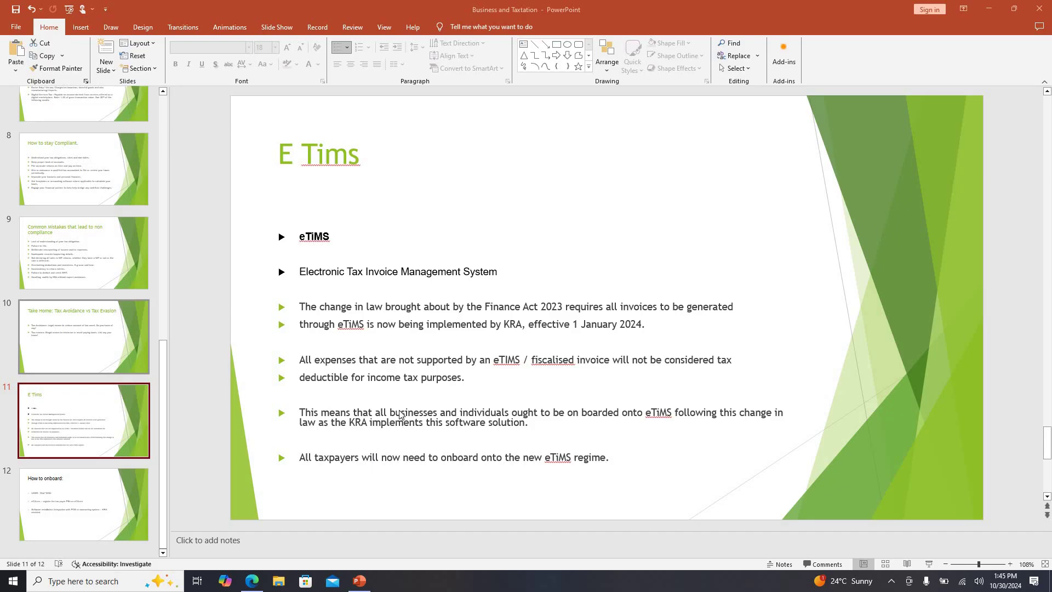
Step: Show slide 12, How to onboard, with the USSD, eCitizen PIN and POS options
left_click(71, 499)
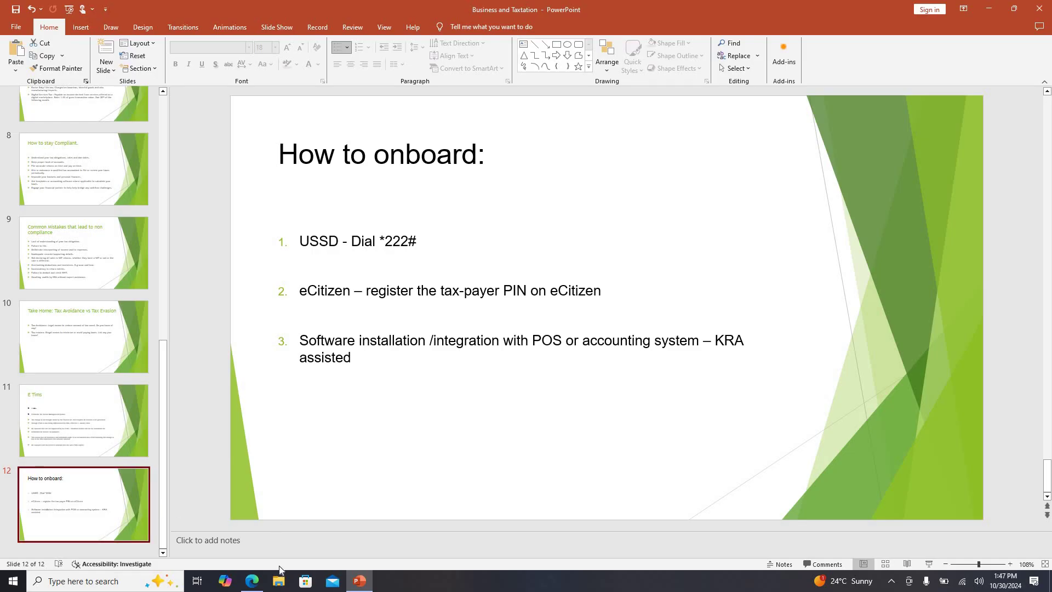
Step: Switch to Edge's eCitizen Home tab and open the Kenya Revenue Authority service
mouse_move(255, 583)
left_click(256, 527)
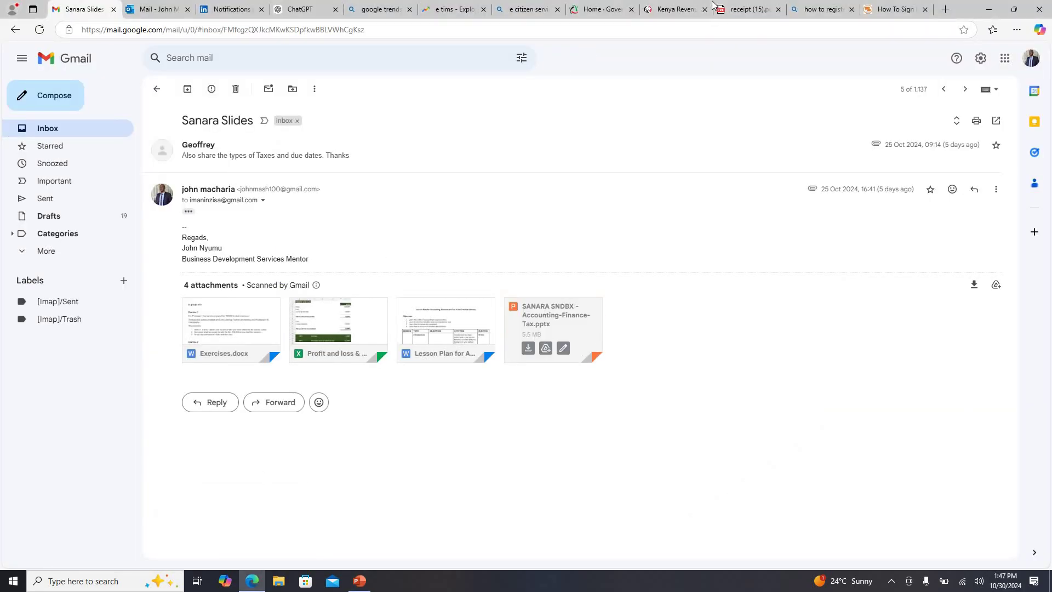
mouse_move(671, 3)
left_click(612, 5)
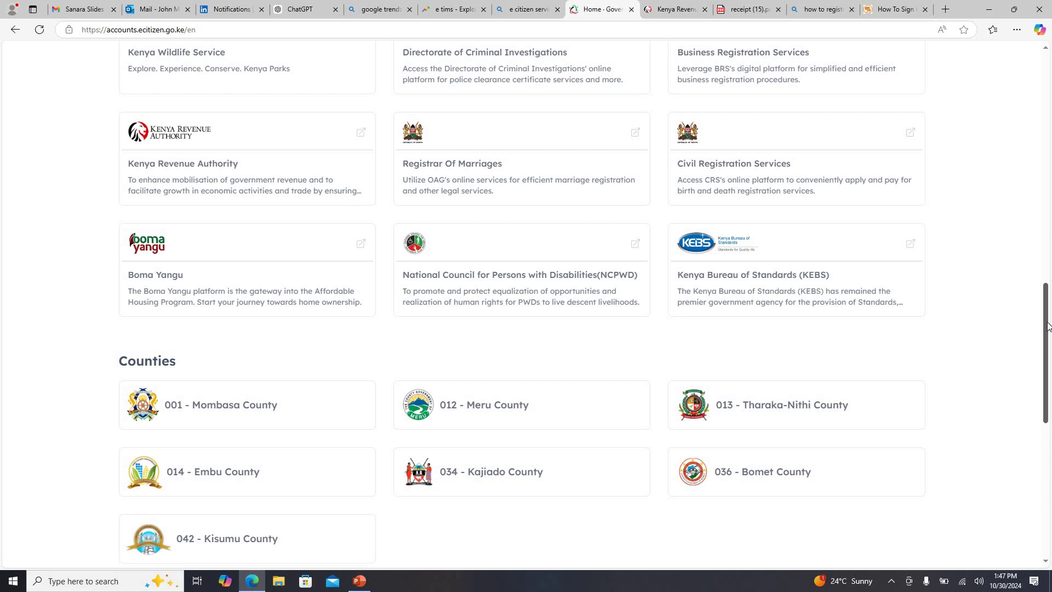
left_click_drag(1047, 326, 1047, 290)
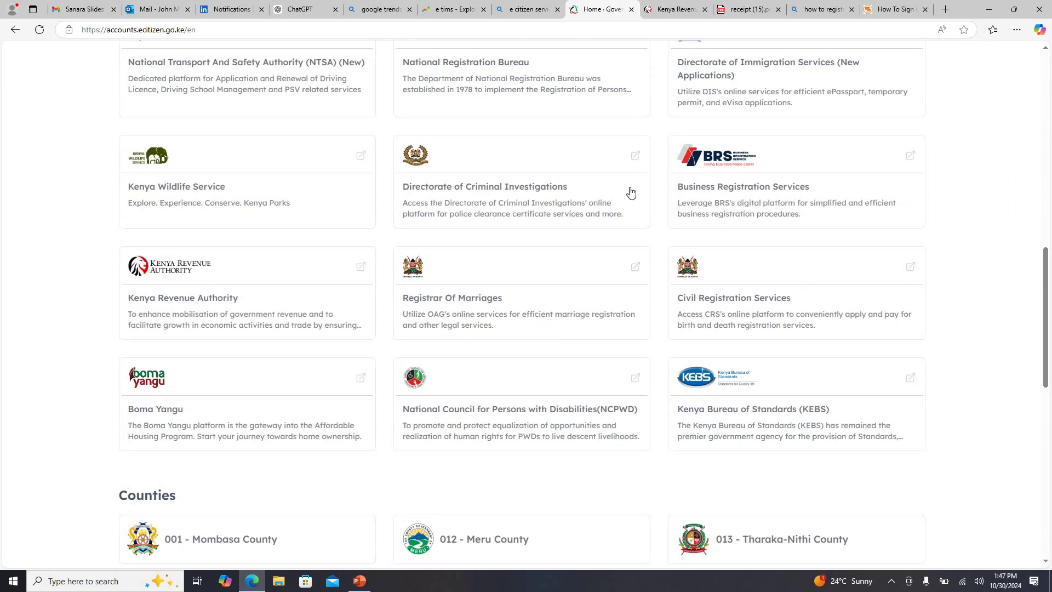
left_click(186, 269)
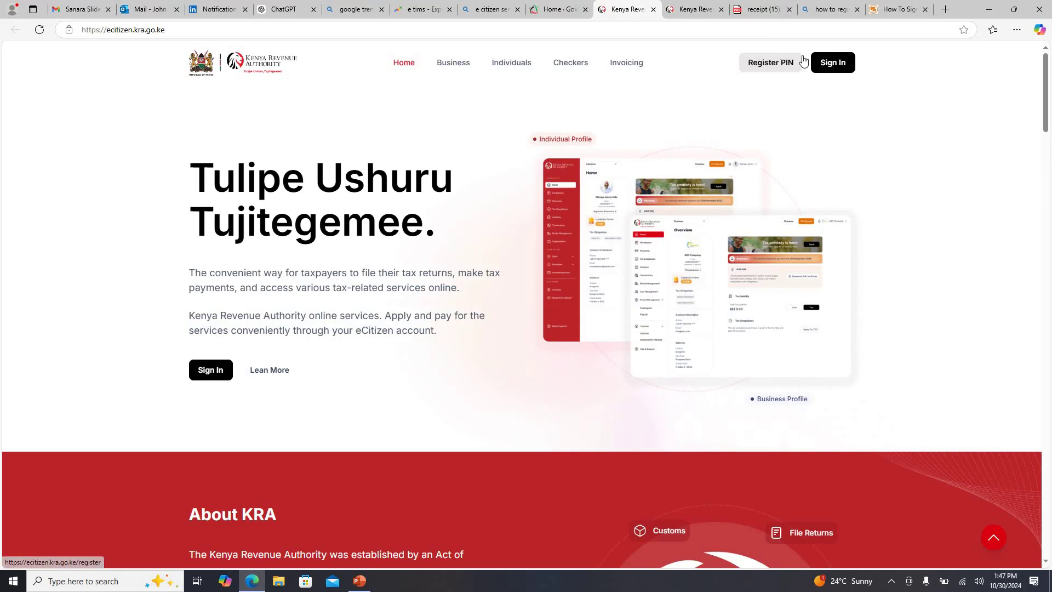
Step: Sign in through One Login with the taxpayer's ID number and account password
left_click(826, 66)
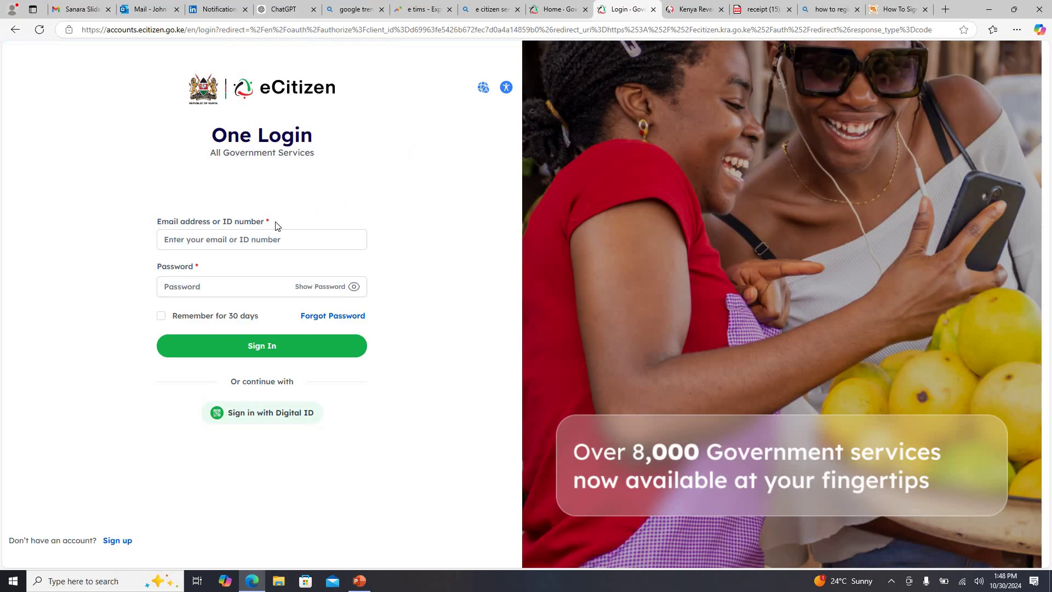
left_click(265, 231)
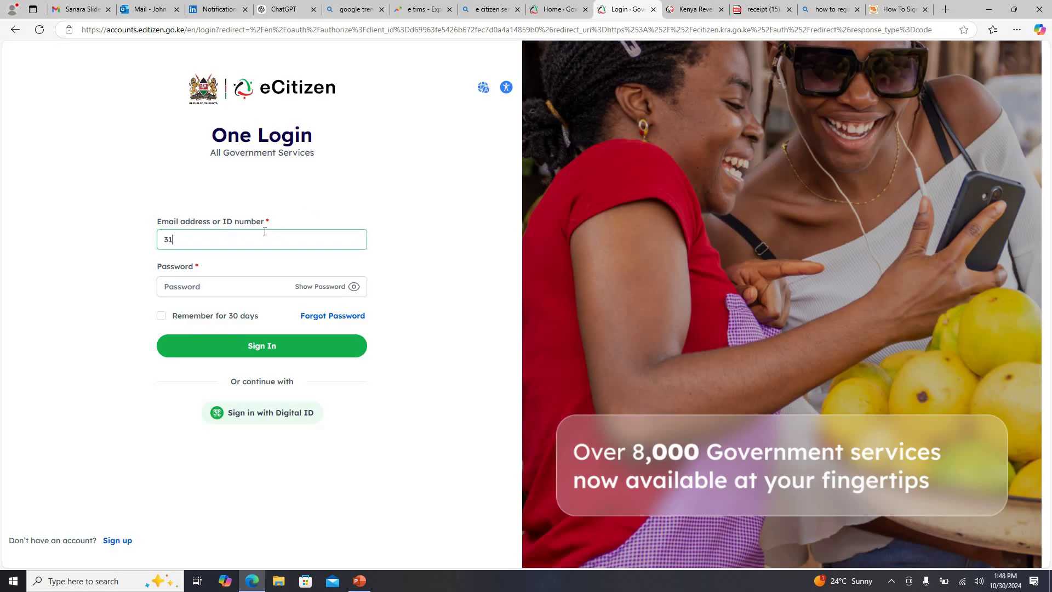
left_click(227, 291)
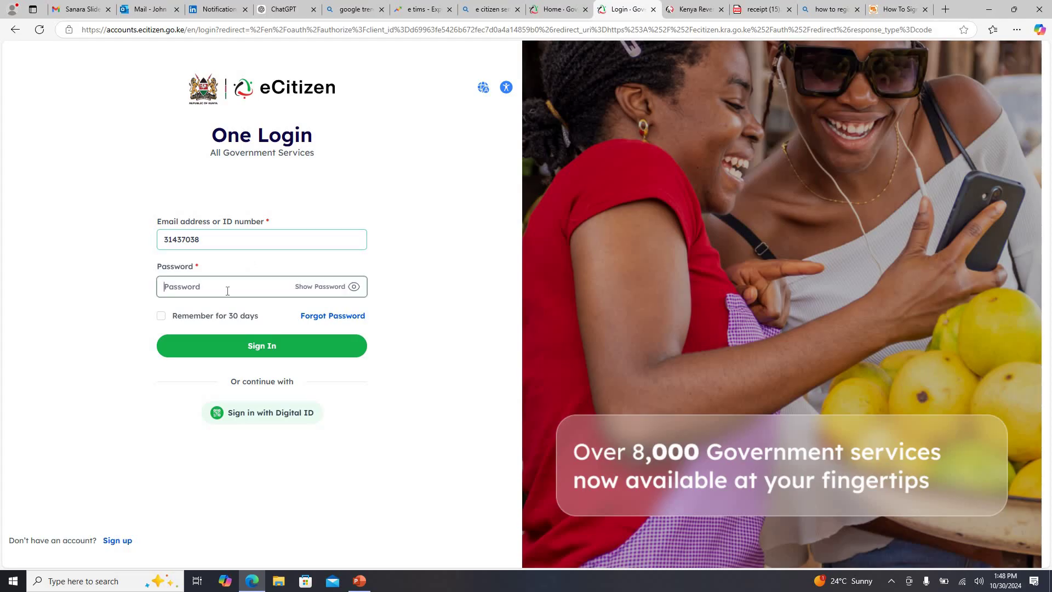
type("••••••••")
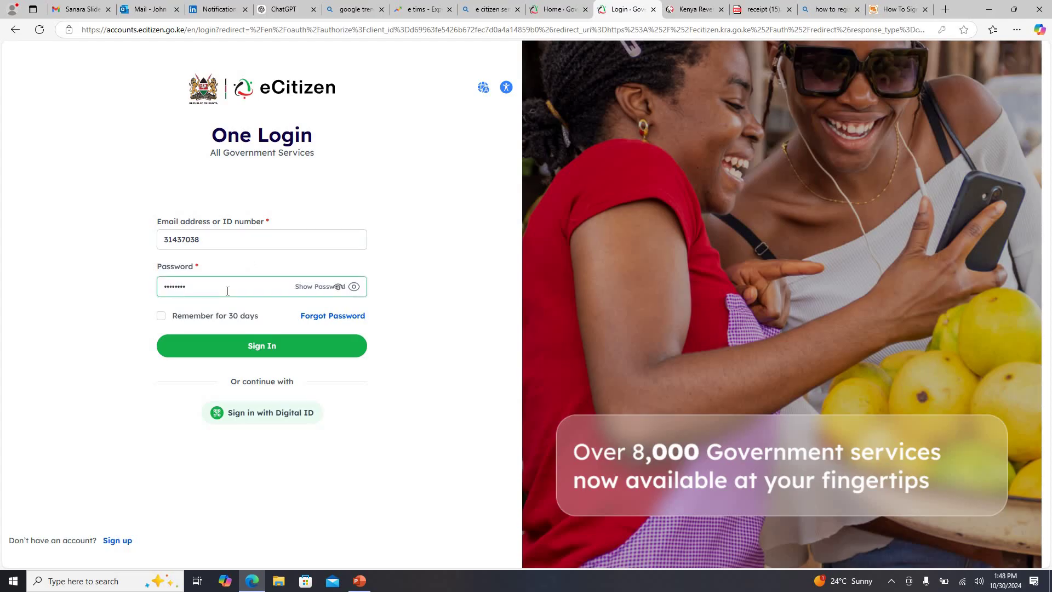
type("•••")
left_click(276, 346)
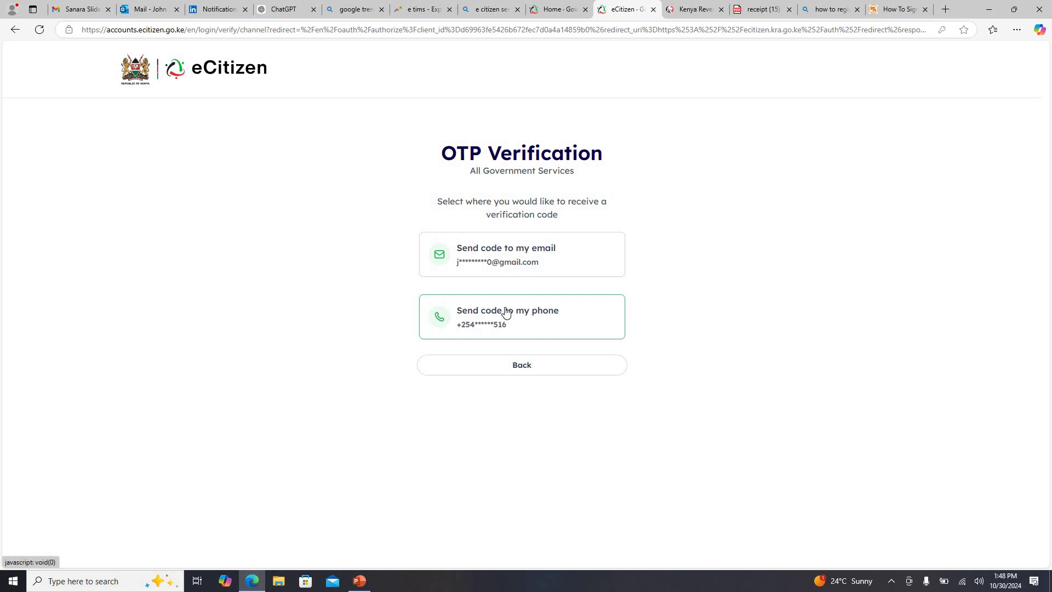
Step: Have the OTP sent to the phone, then enter the received code and submit it
left_click(505, 312)
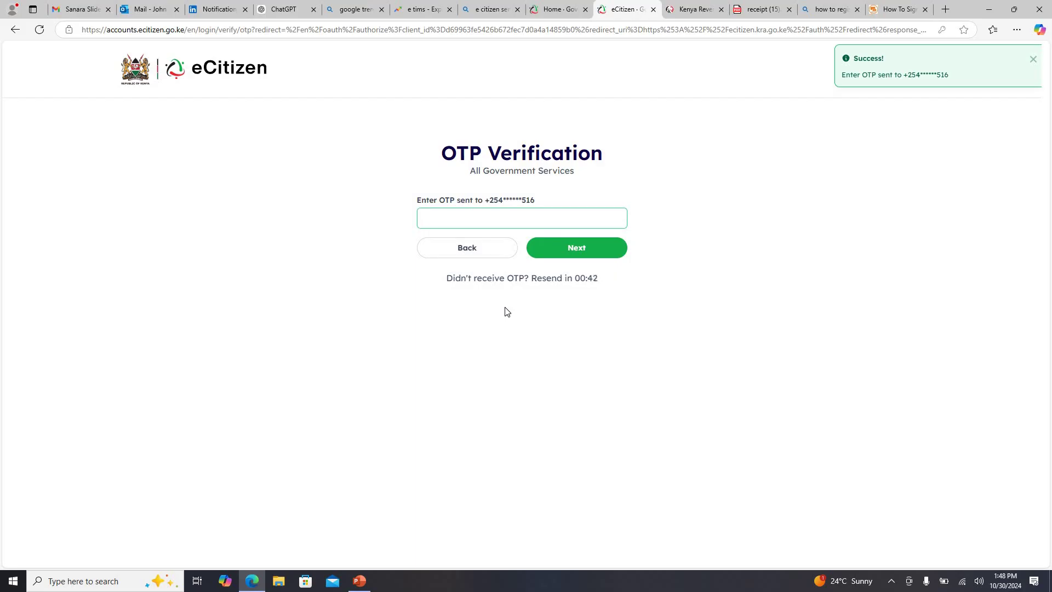
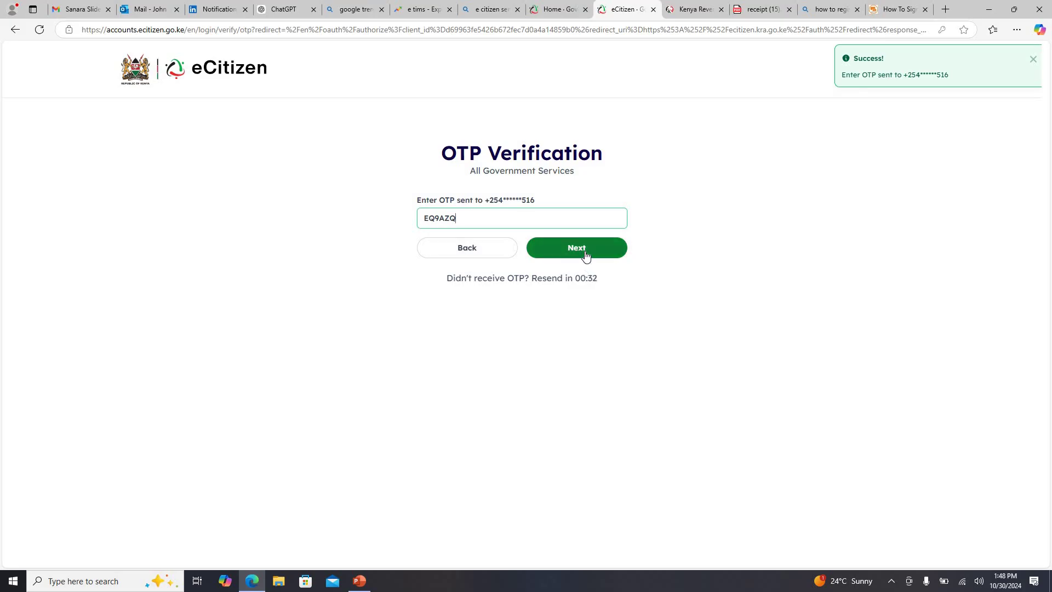
left_click(585, 257)
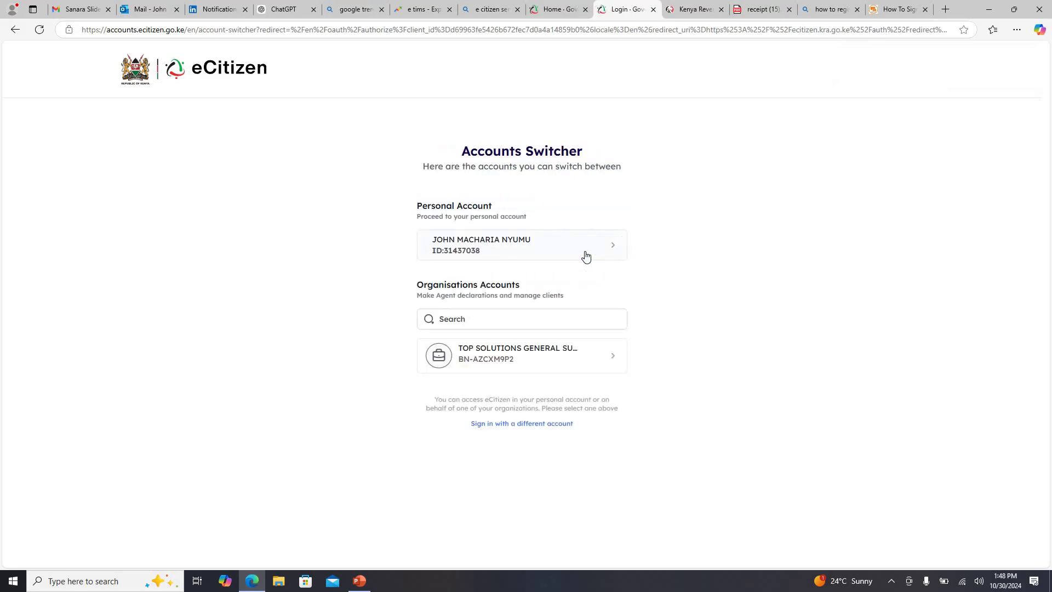
Step: Choose the personal account, allow iTax sign-in, and open the Individual Home dashboard
left_click(500, 255)
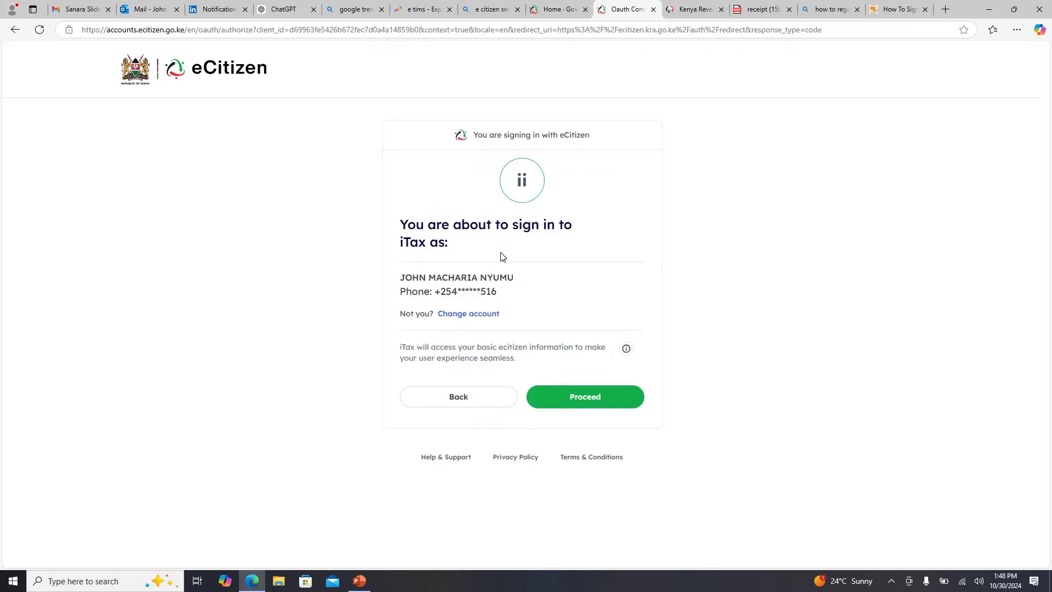
left_click(576, 404)
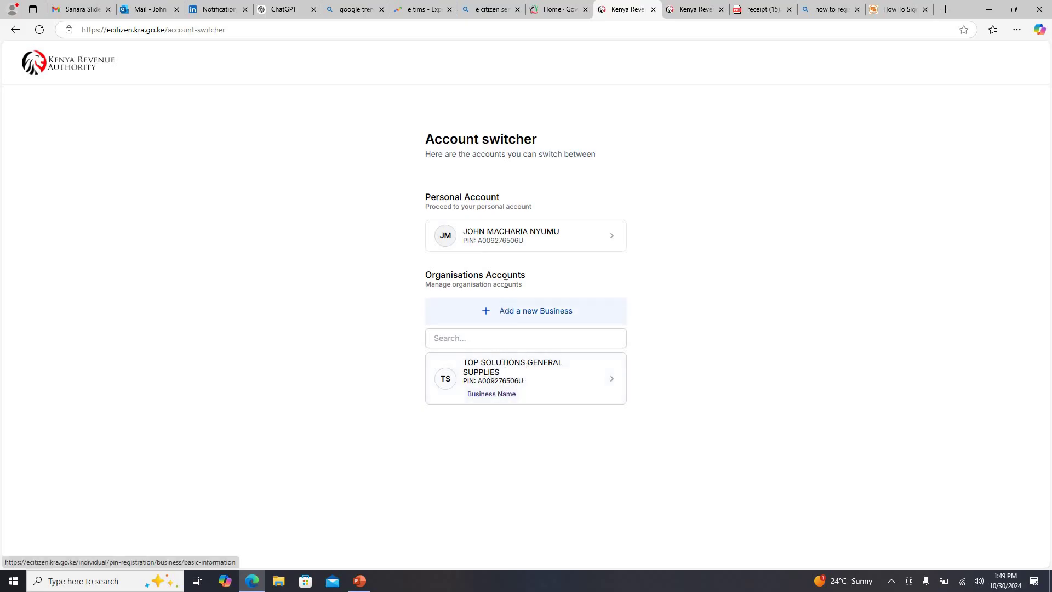
left_click(504, 235)
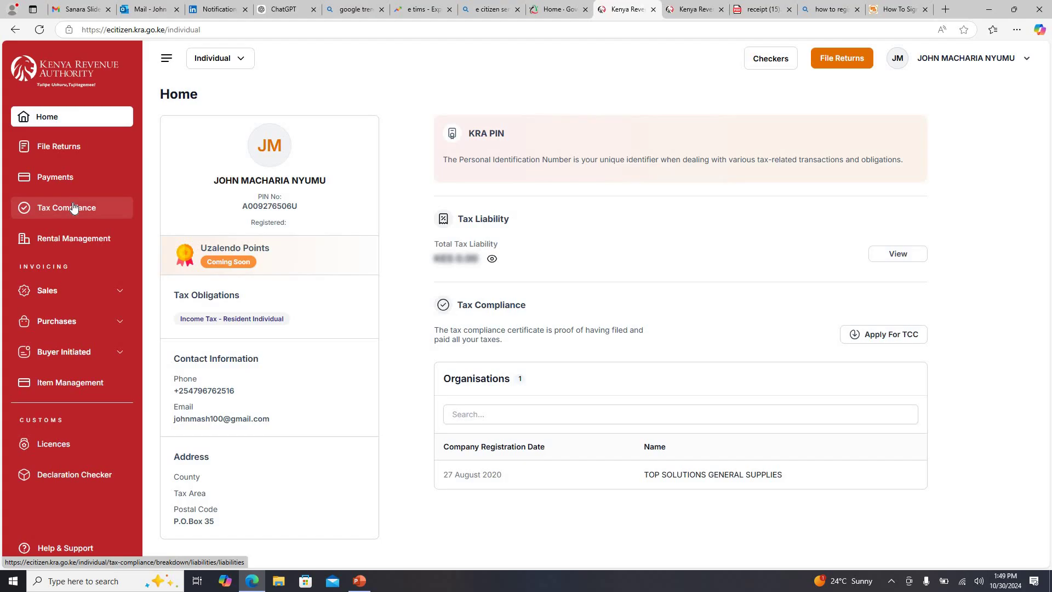
Step: Go to Sales > Invoice and start a new invoice with Create Invoice
left_click(120, 292)
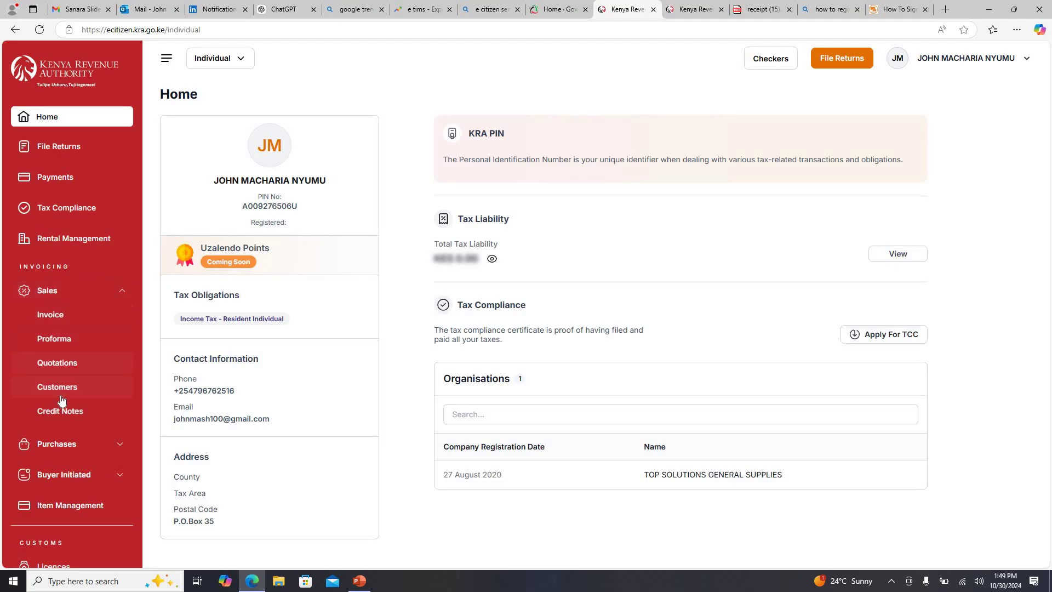
left_click(55, 316)
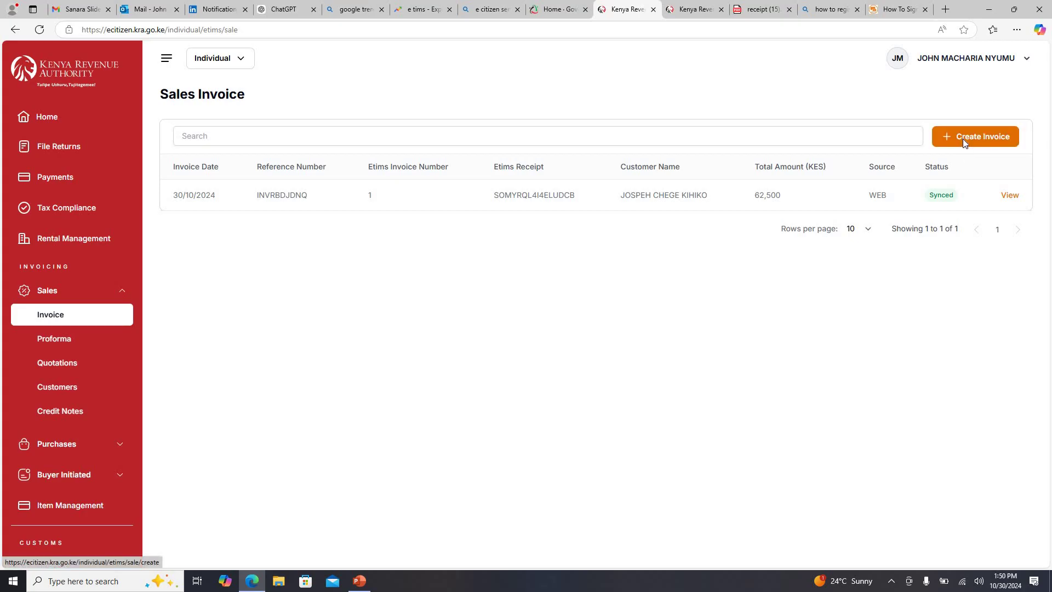
left_click(963, 139)
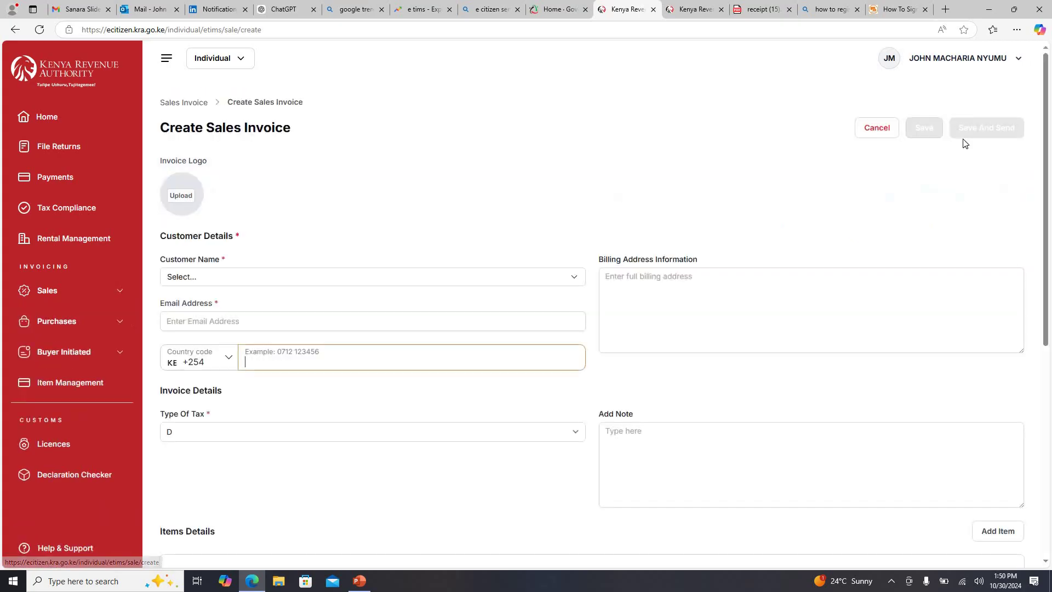
Step: Open the Customer Name dropdown and choose Add New to bring up the customer dialog
left_click(443, 279)
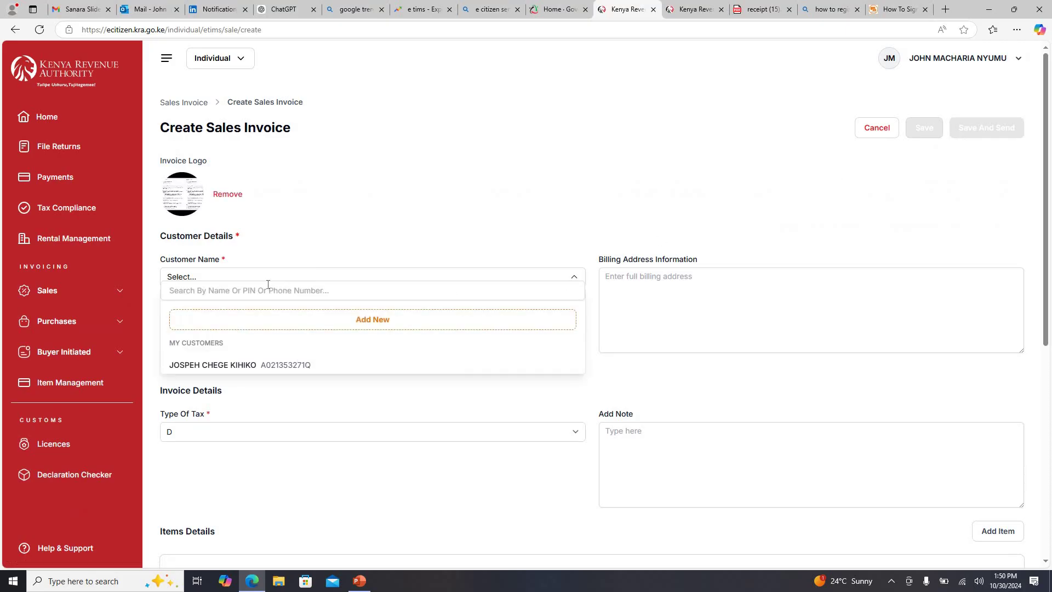
left_click(330, 232)
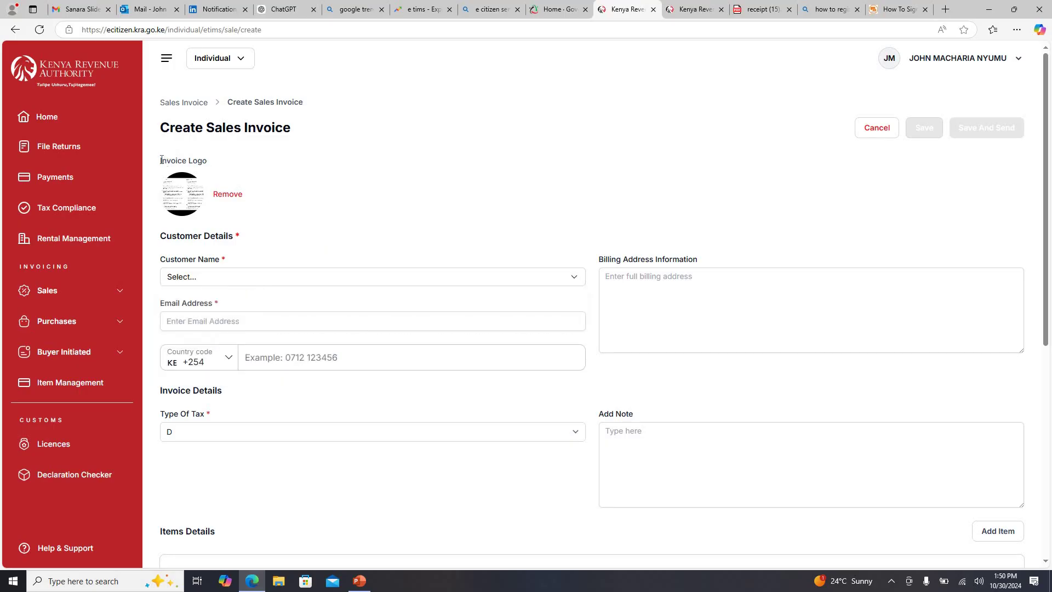
left_click_drag(160, 161, 203, 159)
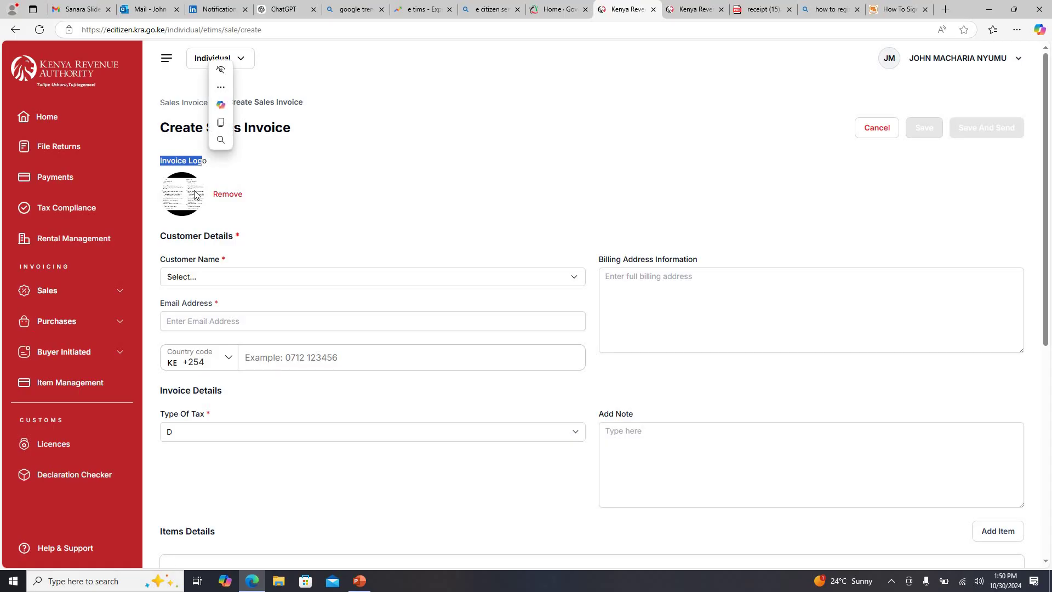
left_click(274, 176)
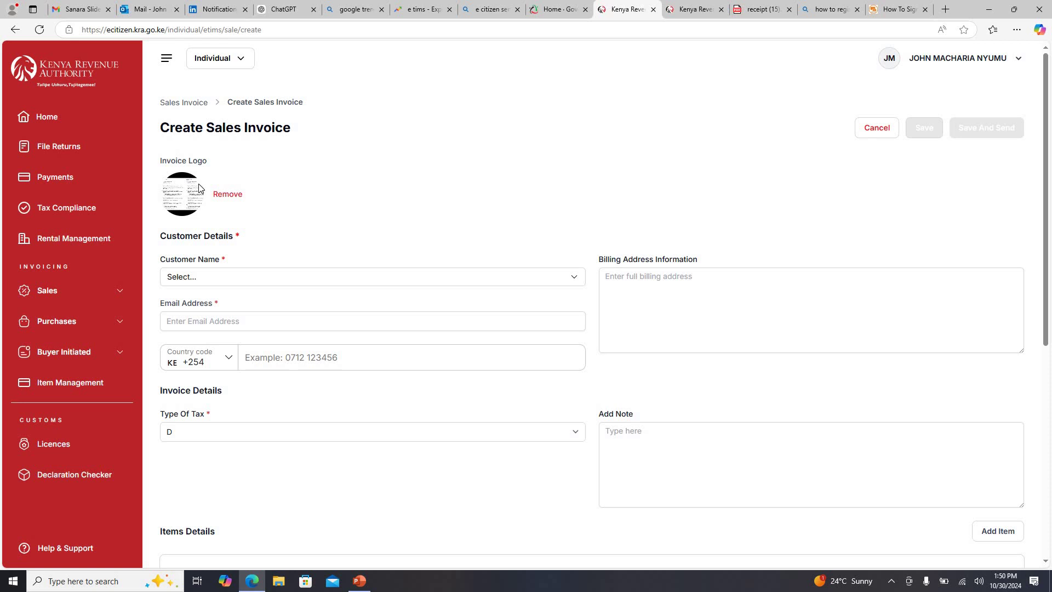
left_click(269, 277)
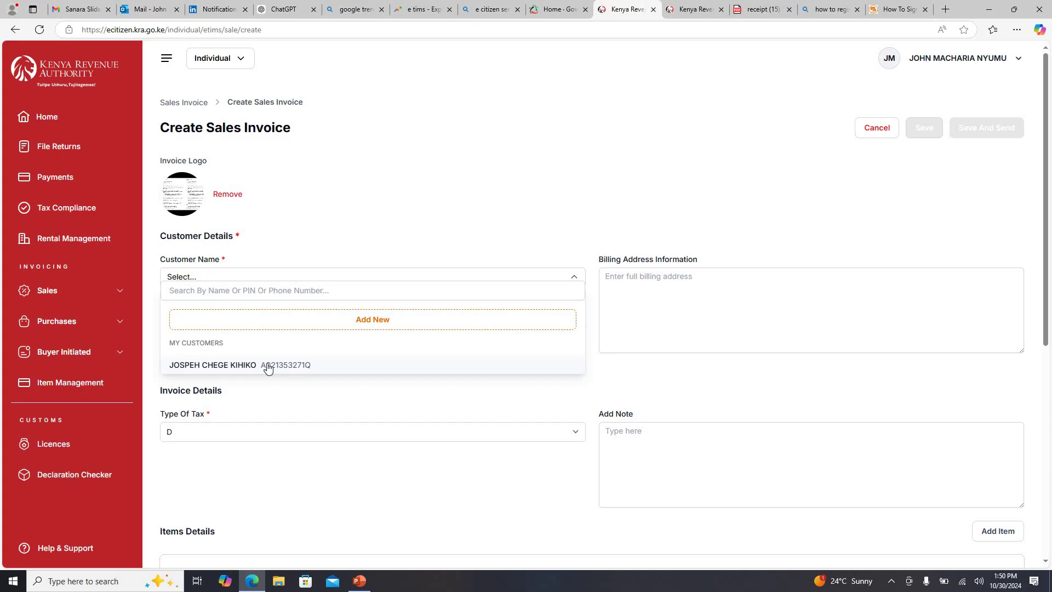
left_click(293, 291)
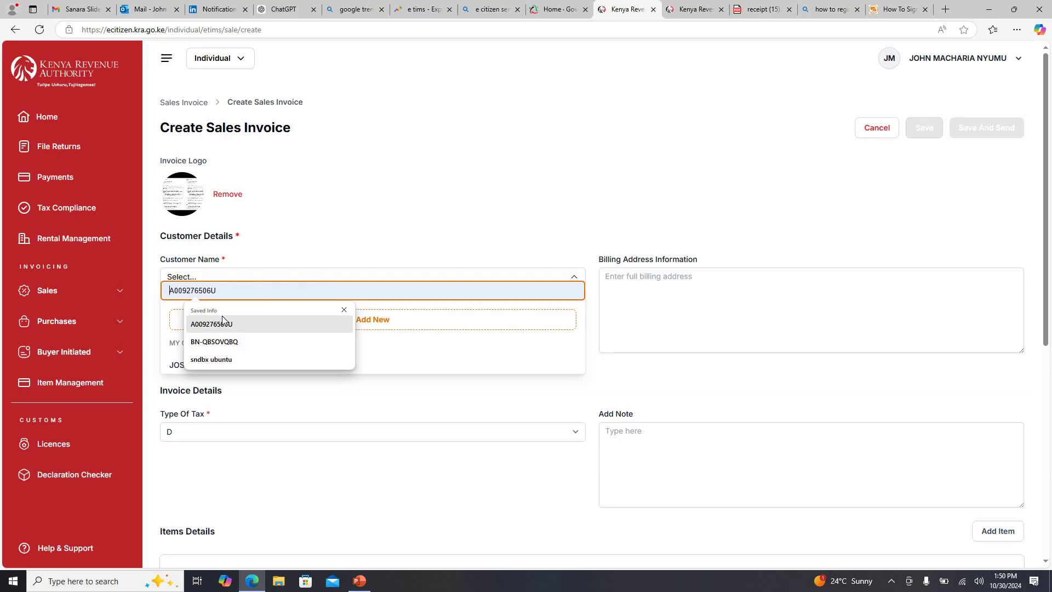
left_click(418, 269)
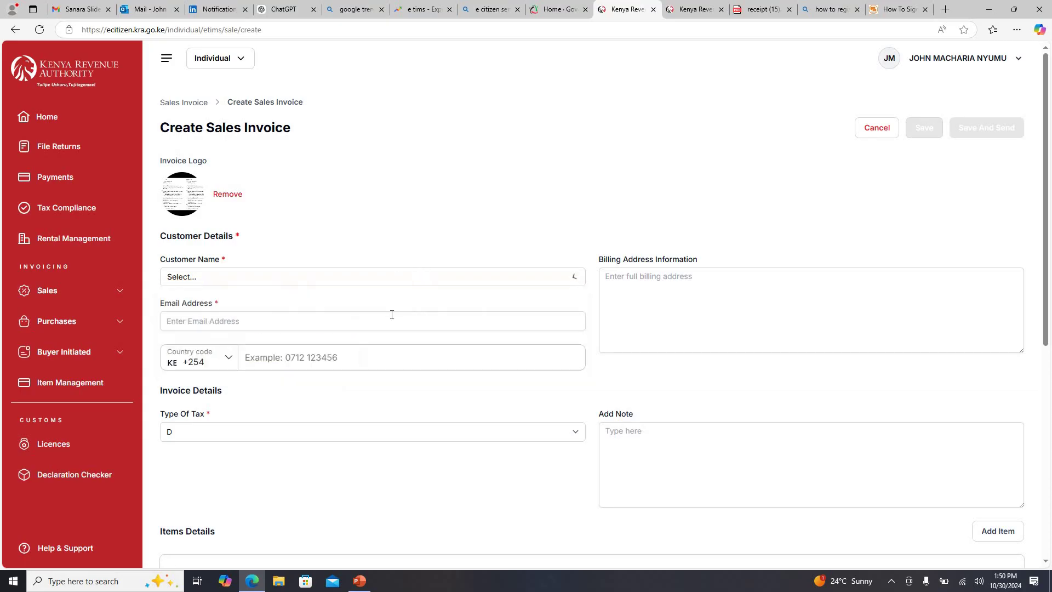
left_click(351, 281)
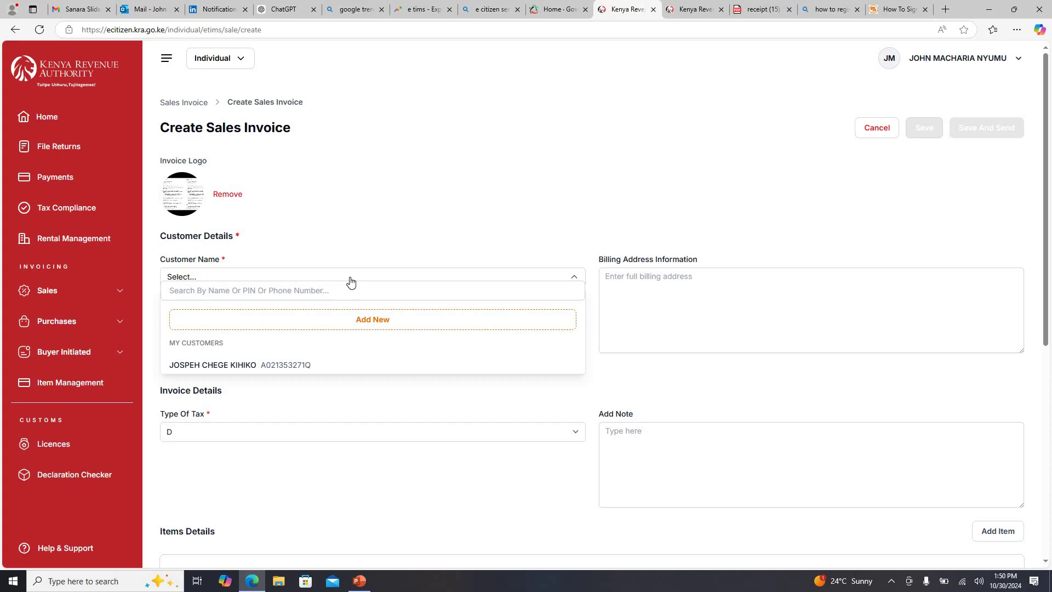
left_click(358, 322)
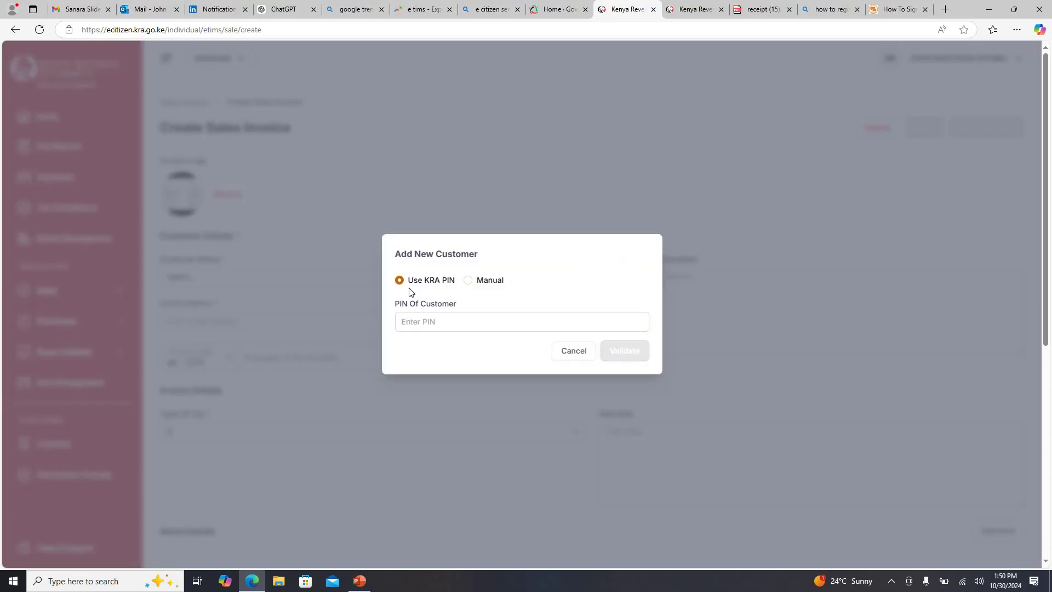
Step: Enter the customer's KRA PIN and validate it
left_click(411, 318)
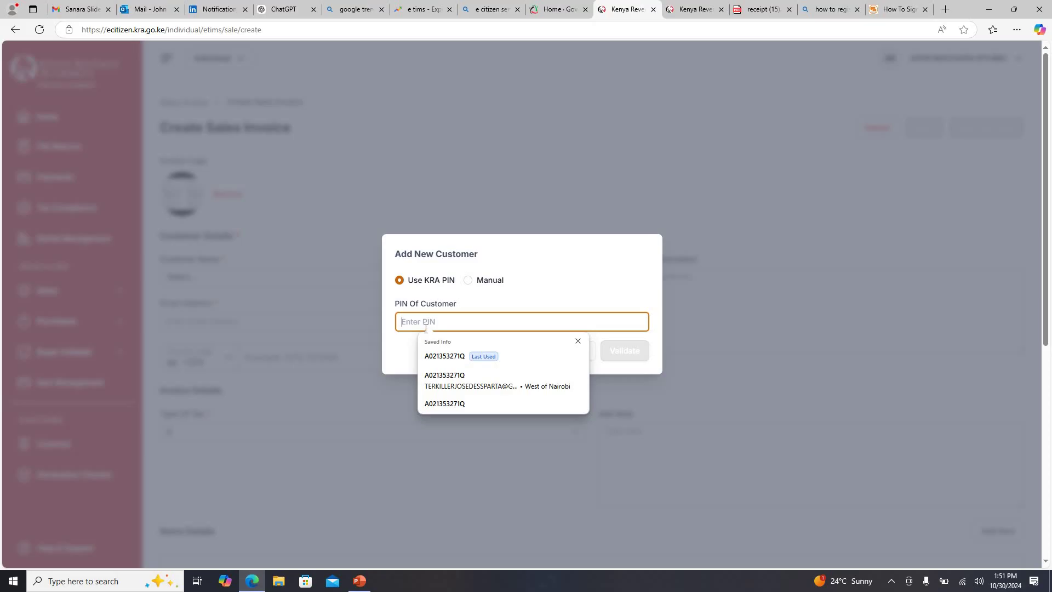
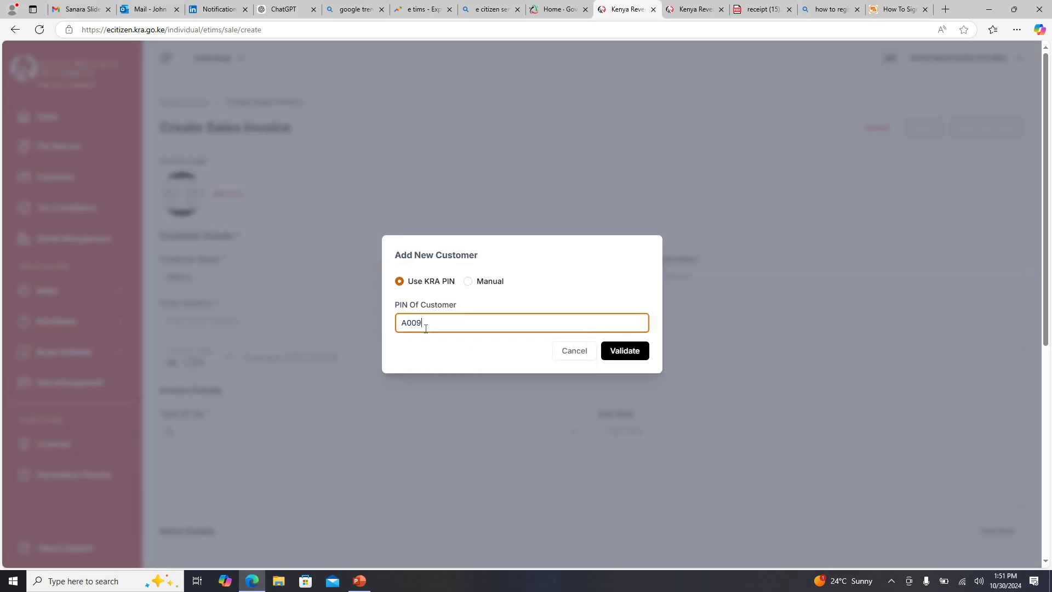
left_click(614, 353)
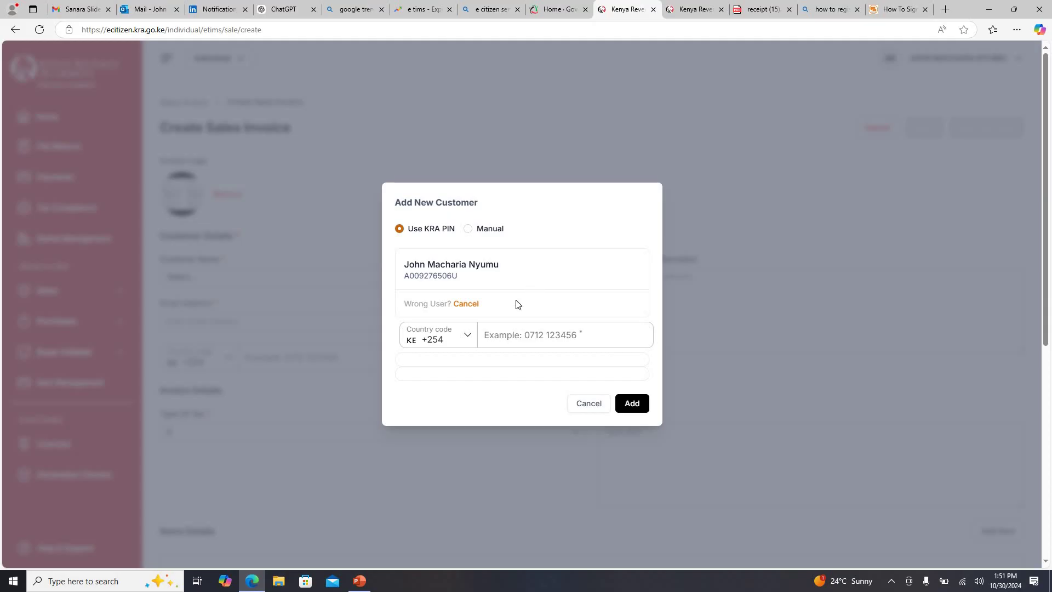
Step: Fill in the customer's phone number from the saved suggestion and add the customer to the invoice
left_click(504, 332)
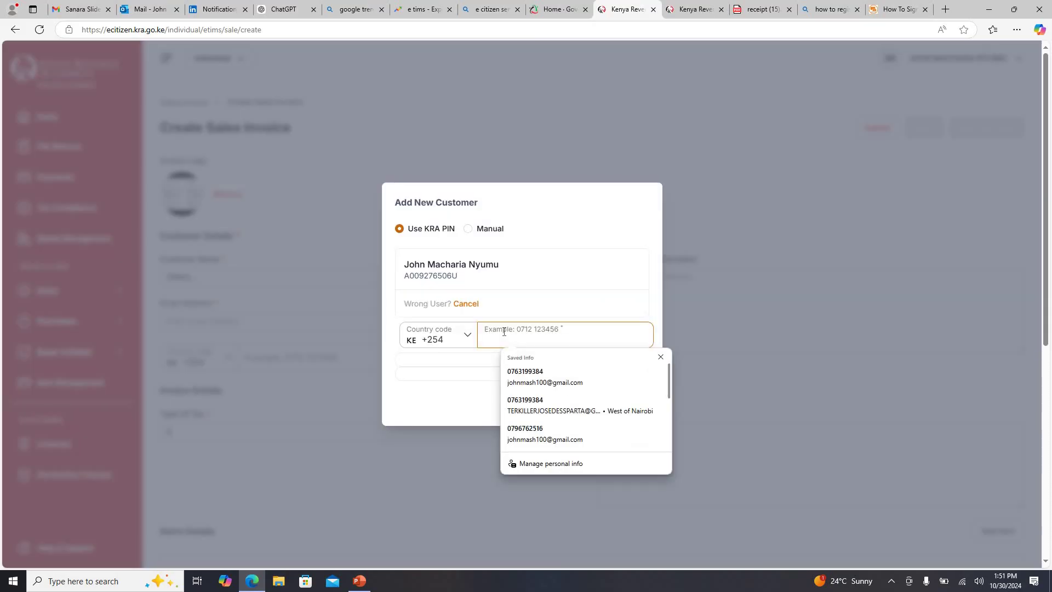
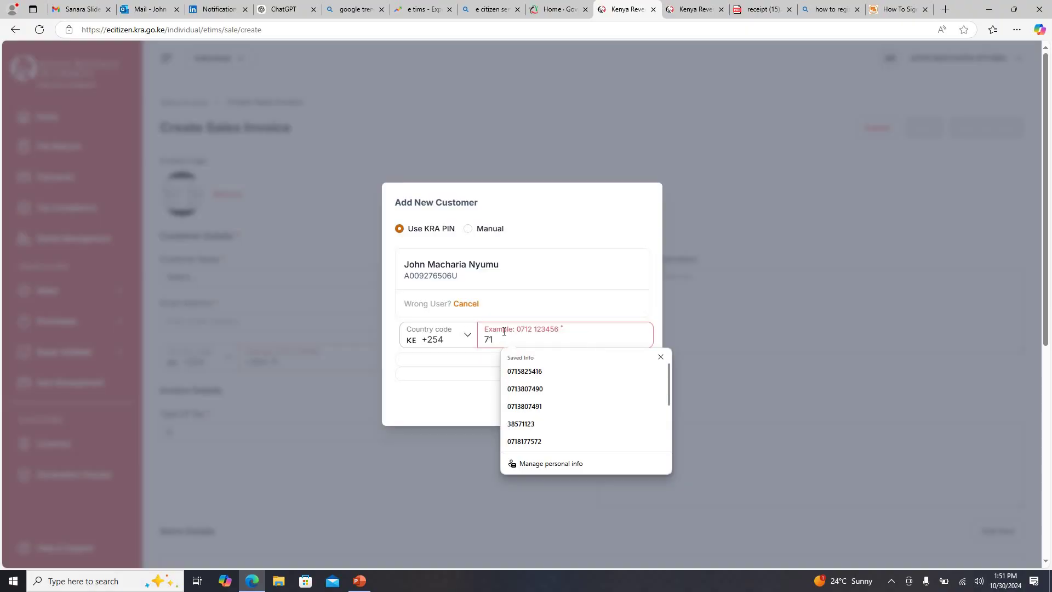
key("BackSpace")
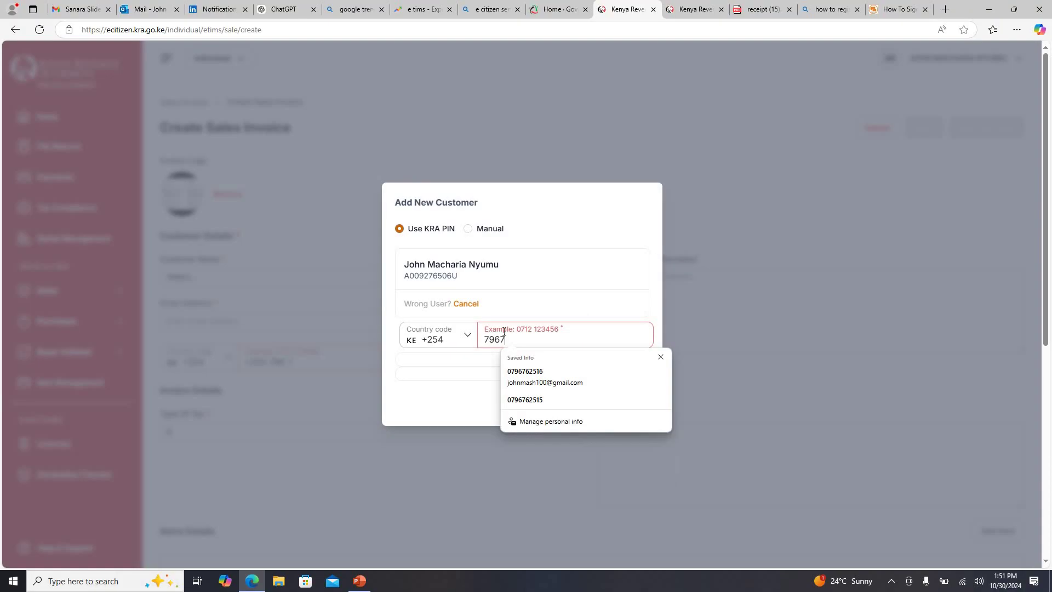
left_click(525, 370)
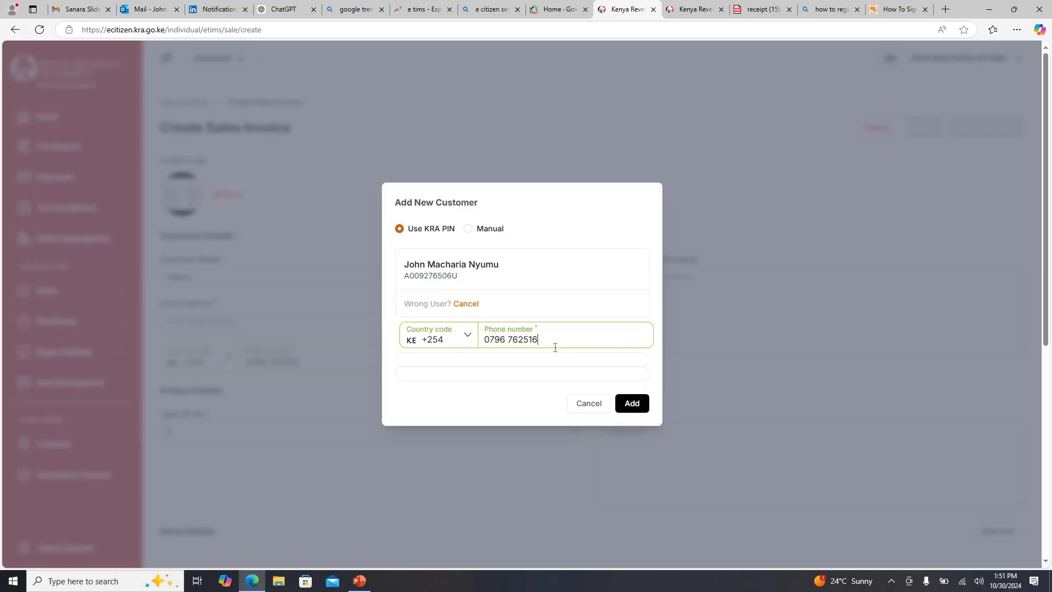
left_click(631, 405)
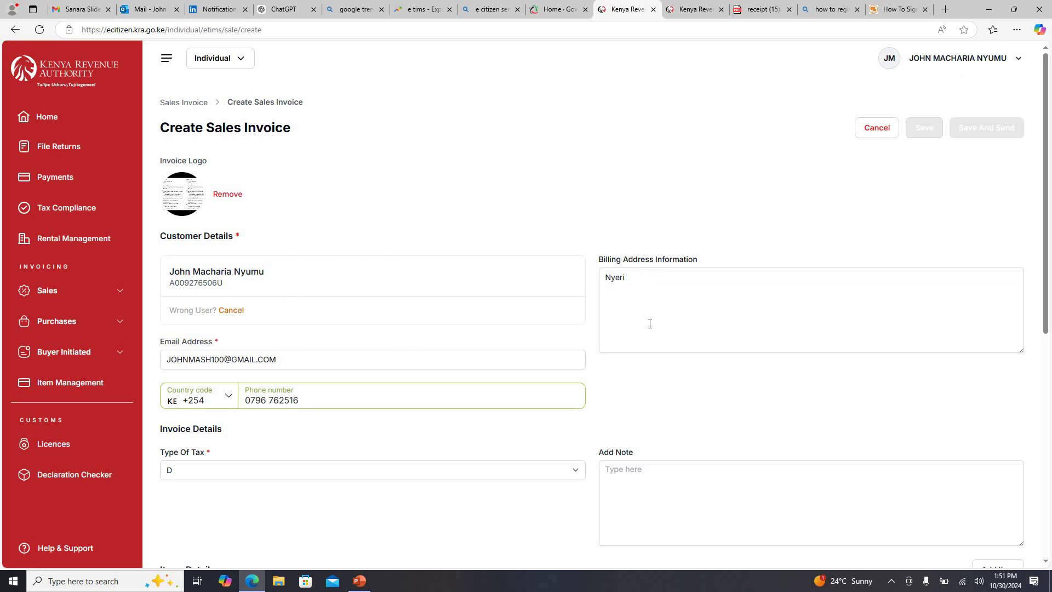
left_click(664, 305)
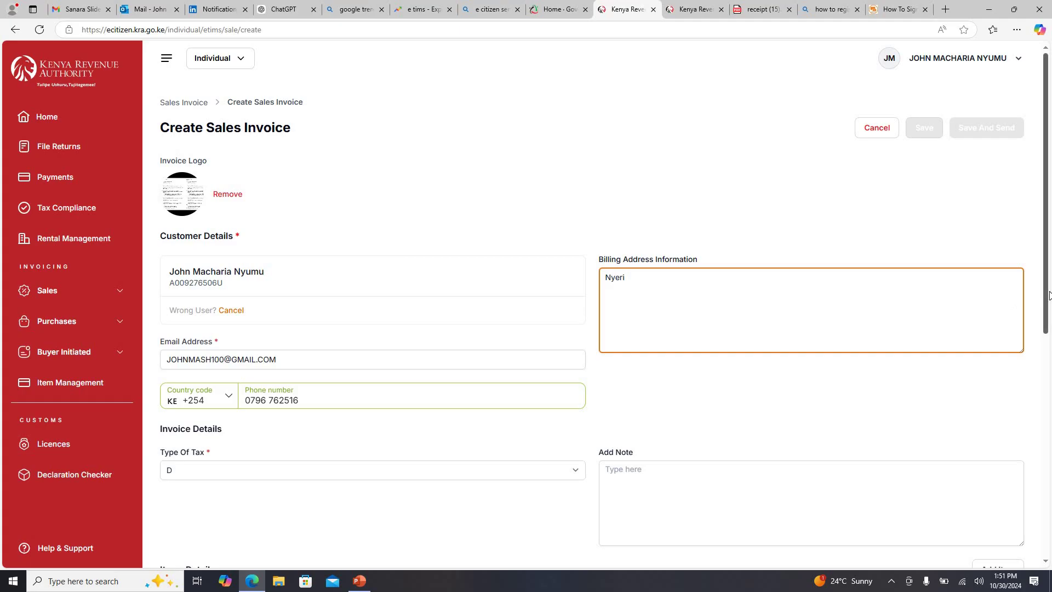
left_click_drag(1048, 293, 1035, 366)
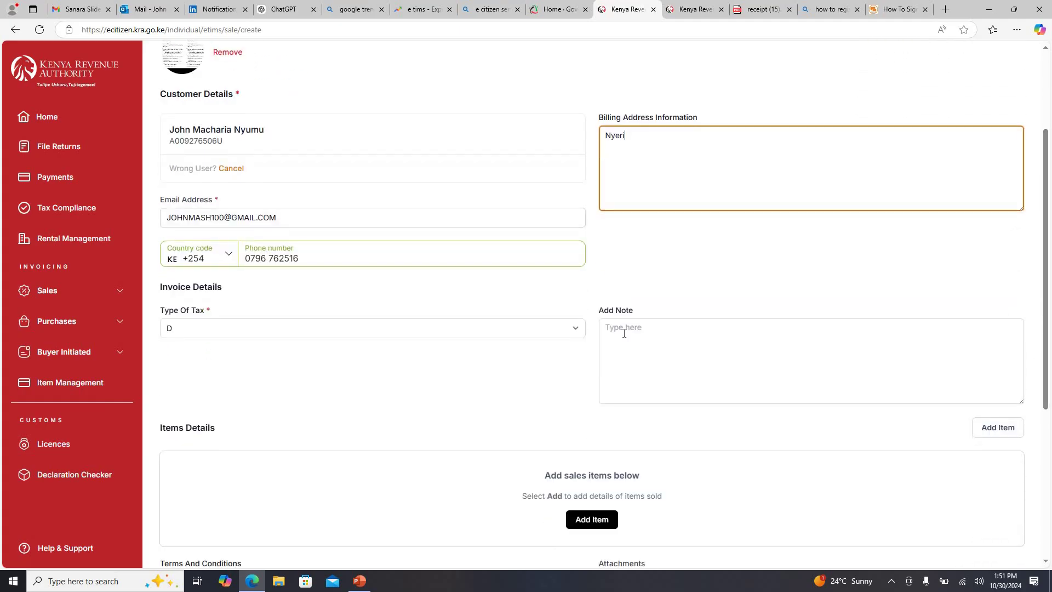
left_click(300, 330)
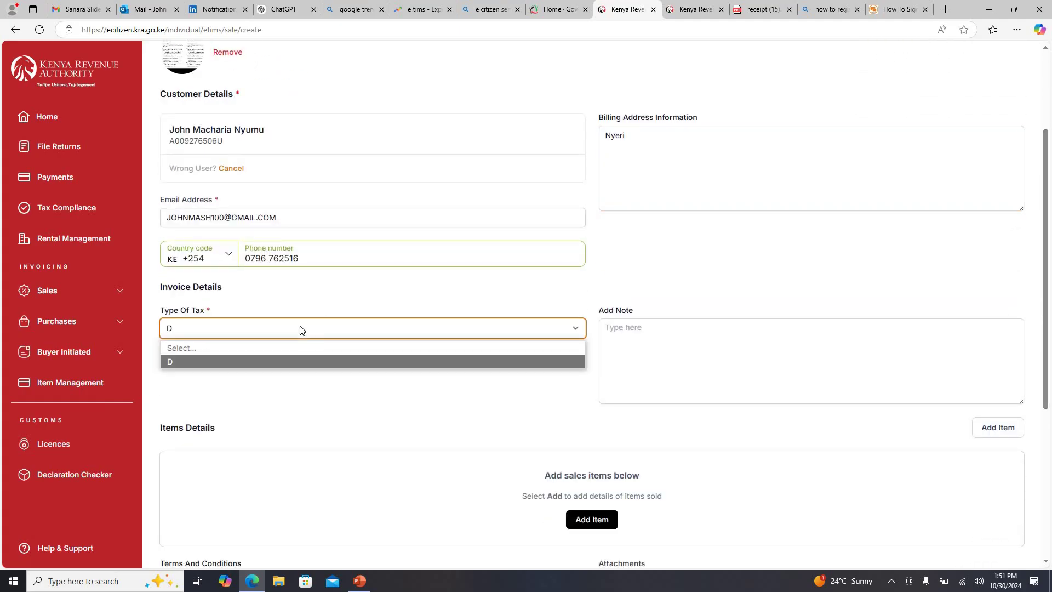
left_click(300, 330)
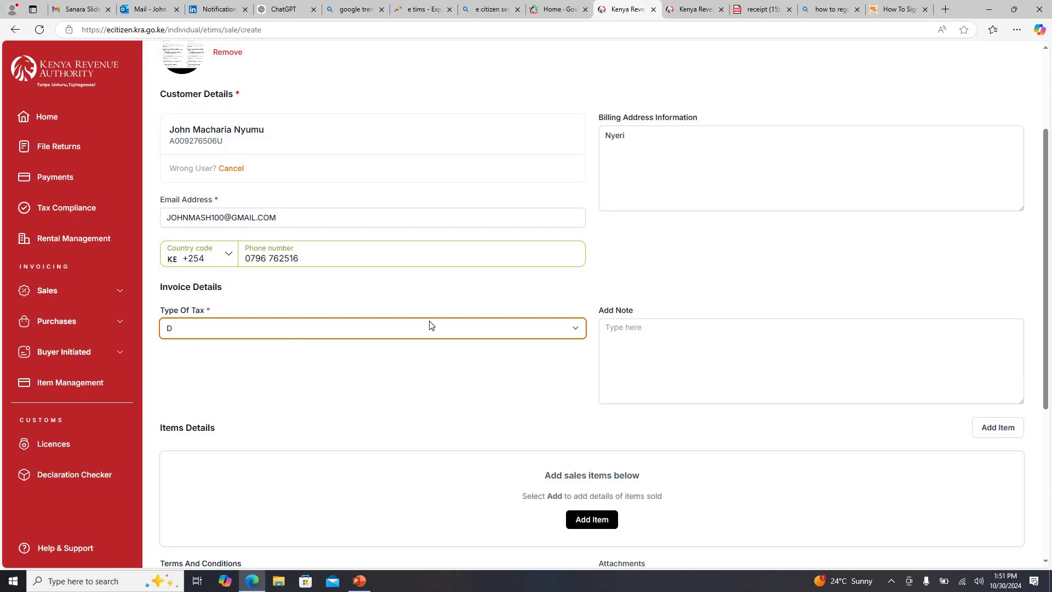
left_click(649, 336)
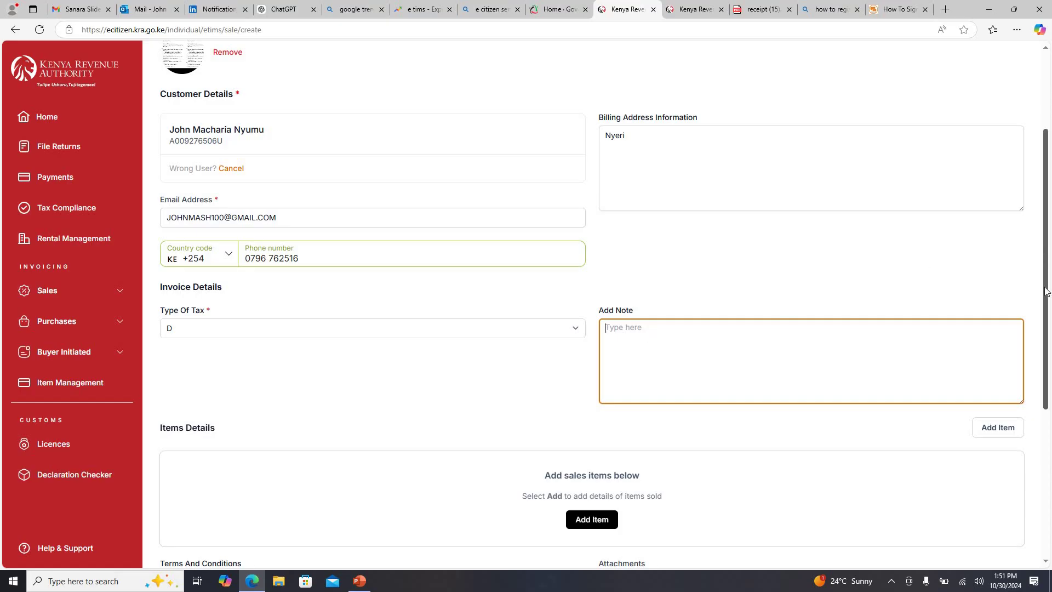
scroll(1046, 291, "down", 2)
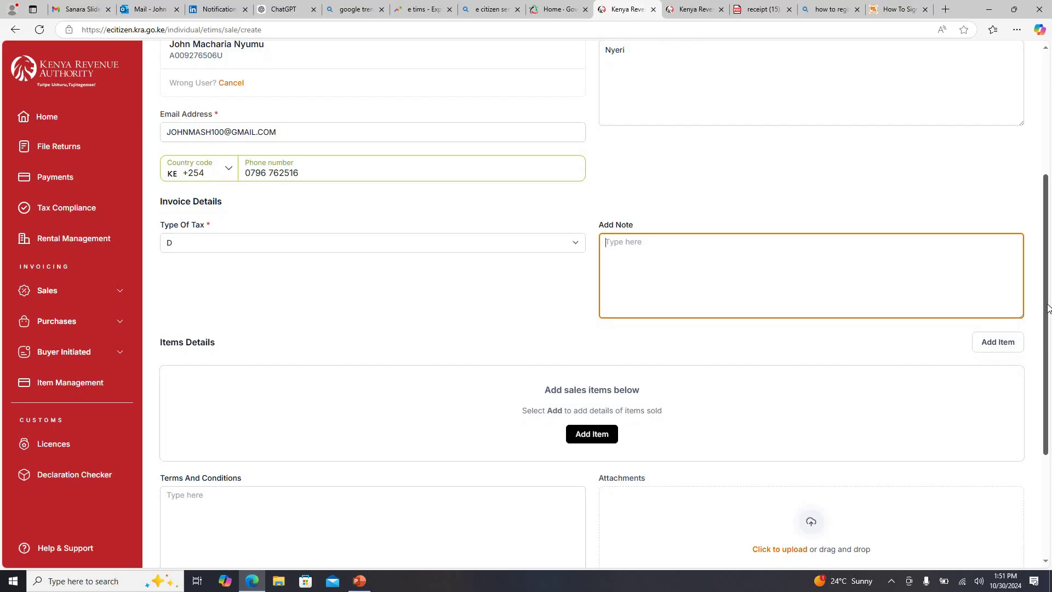
Step: Add item 'Training', described 'full conference', unit cost 12000, quantity 10
left_click(593, 438)
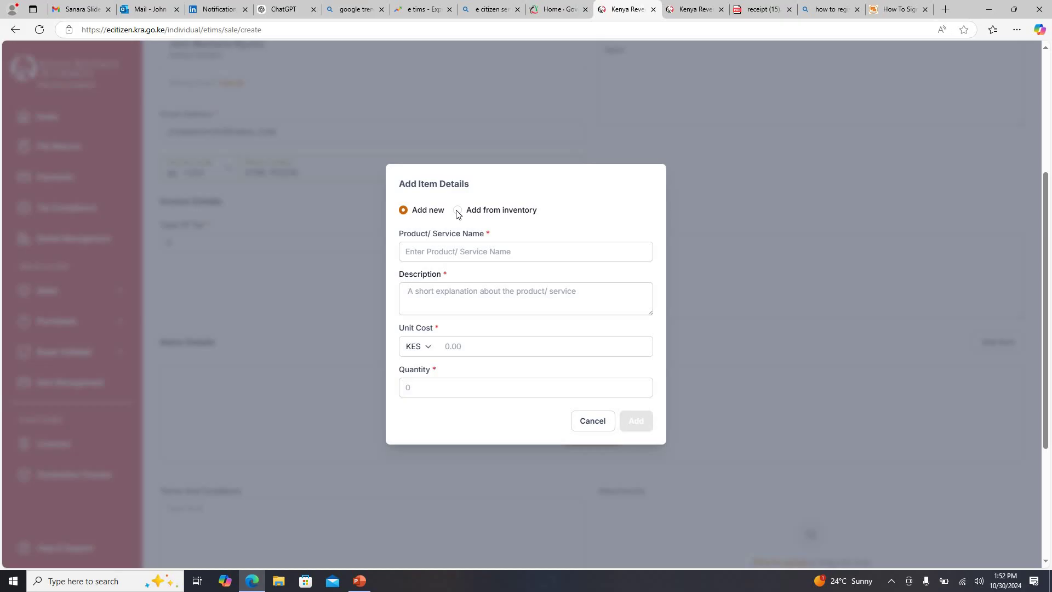
left_click(439, 251)
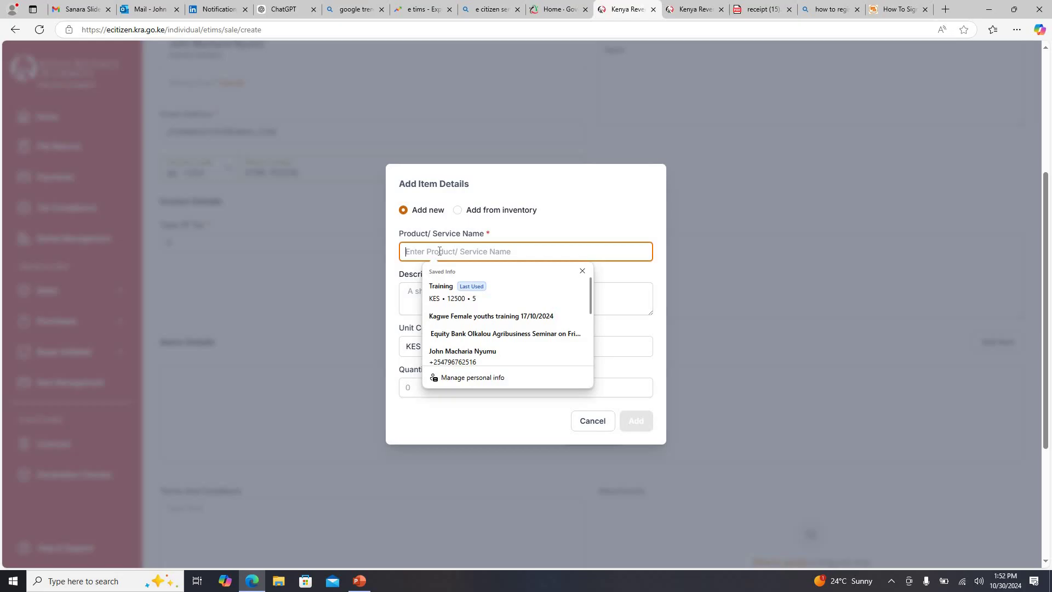
type("Tra")
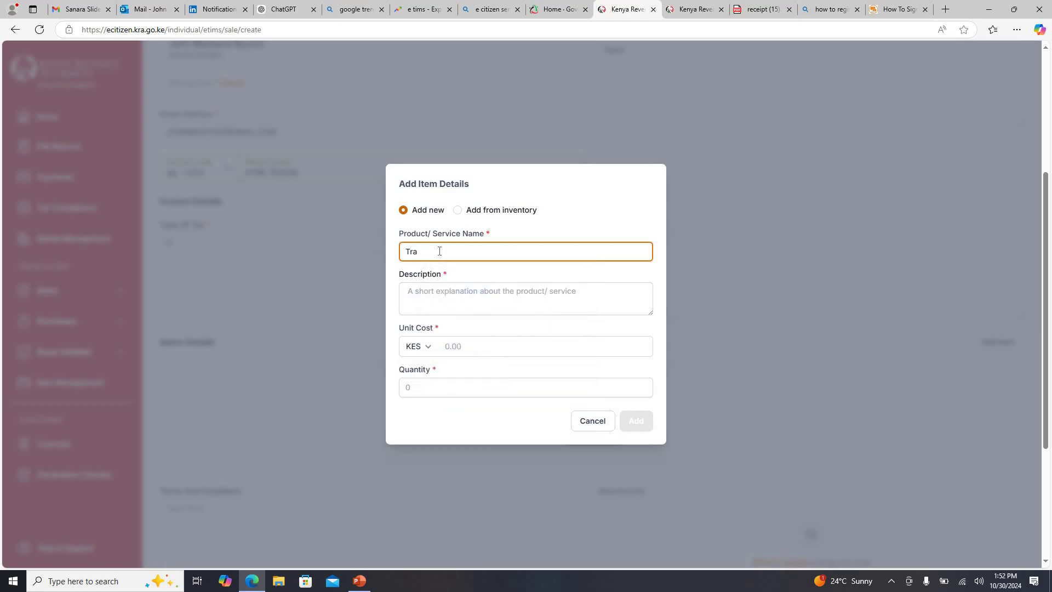
type("ining")
left_click(467, 299)
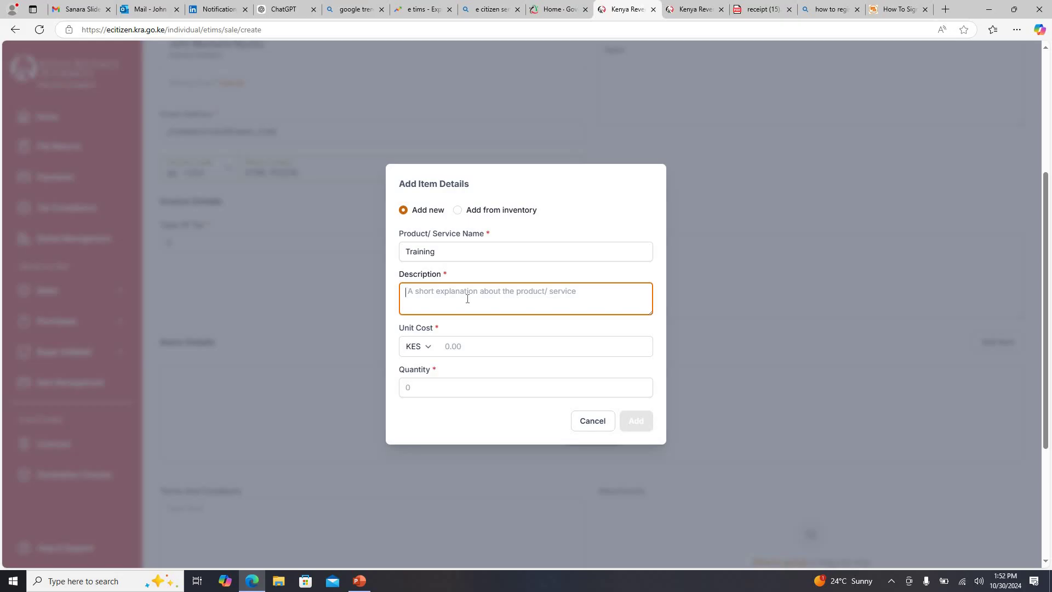
type("full c")
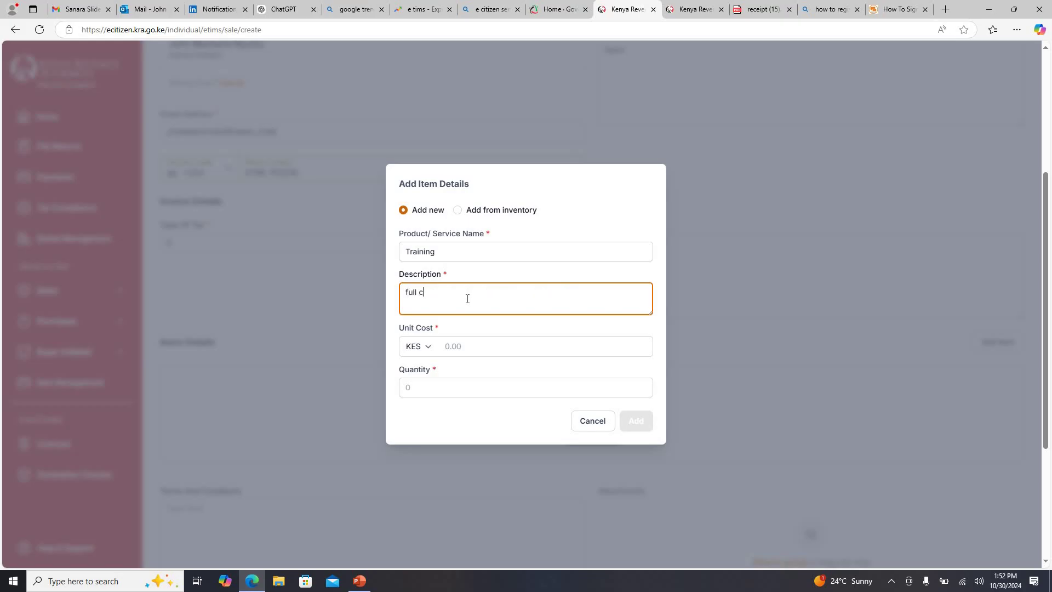
type("onference")
left_click(457, 349)
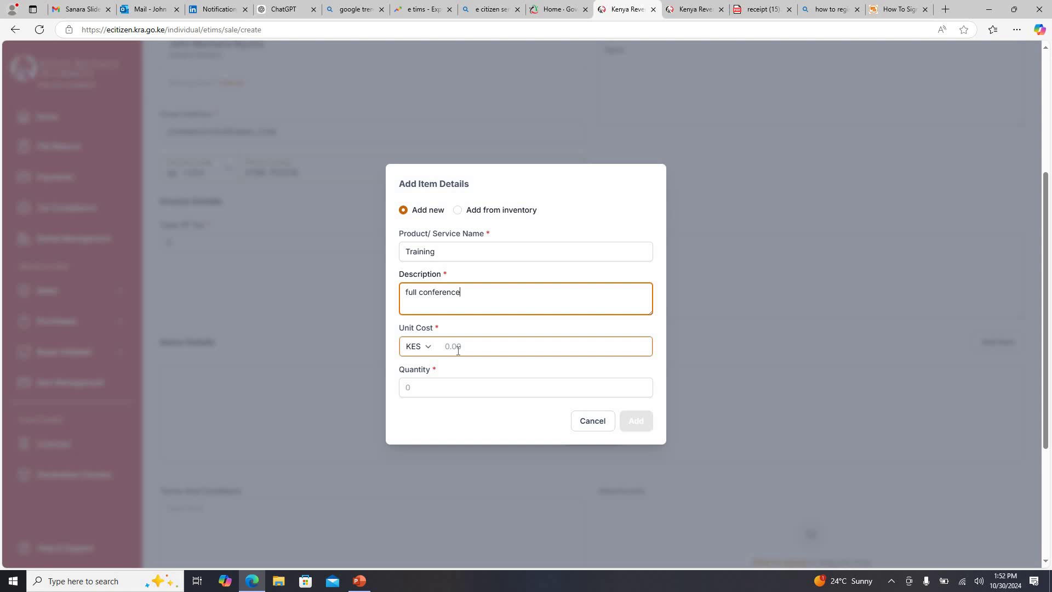
left_click(413, 329)
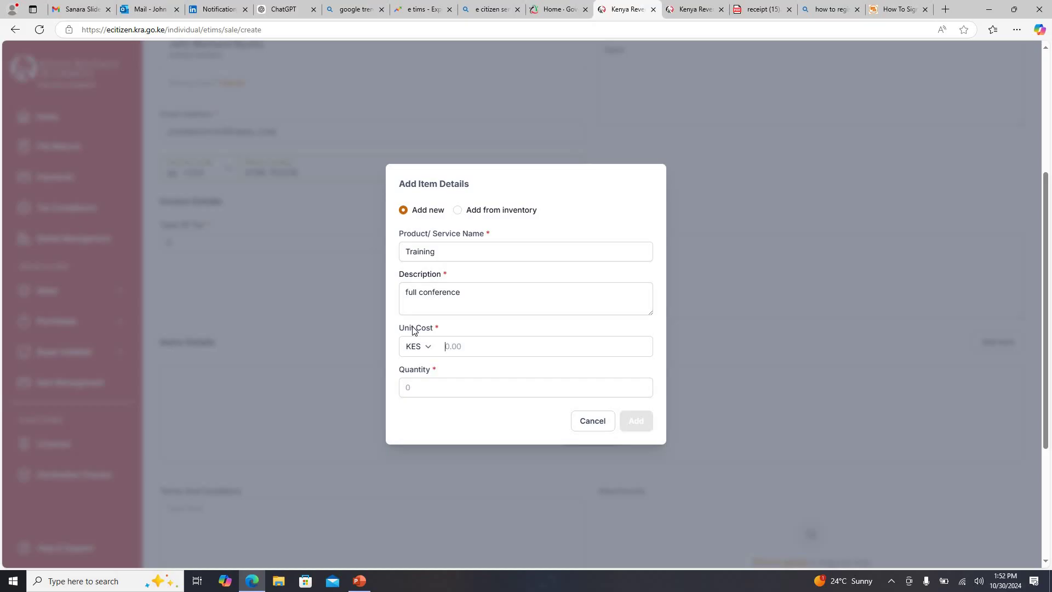
type("12000")
left_click(465, 387)
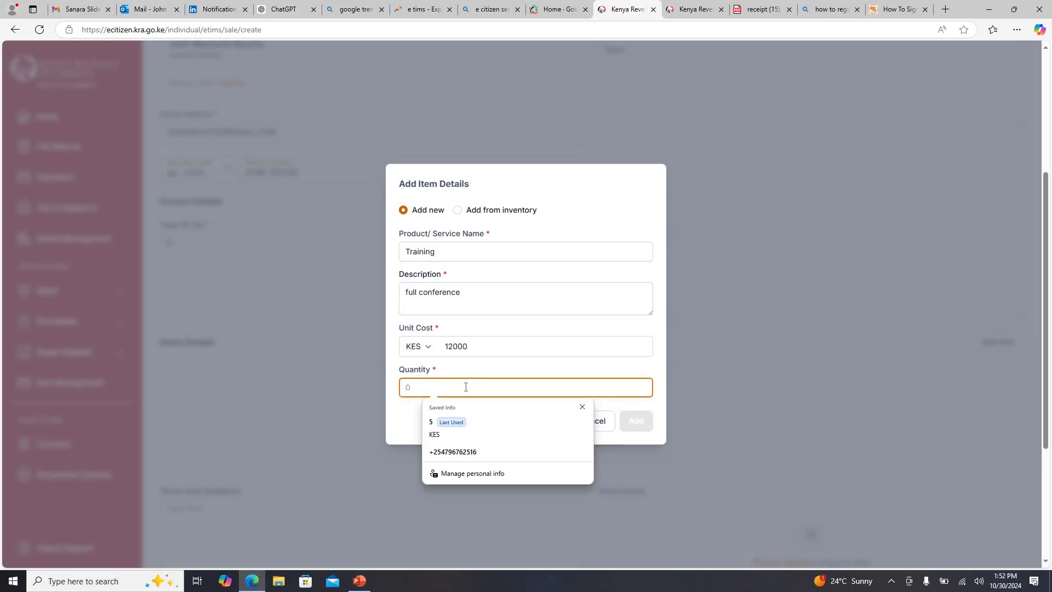
type("10")
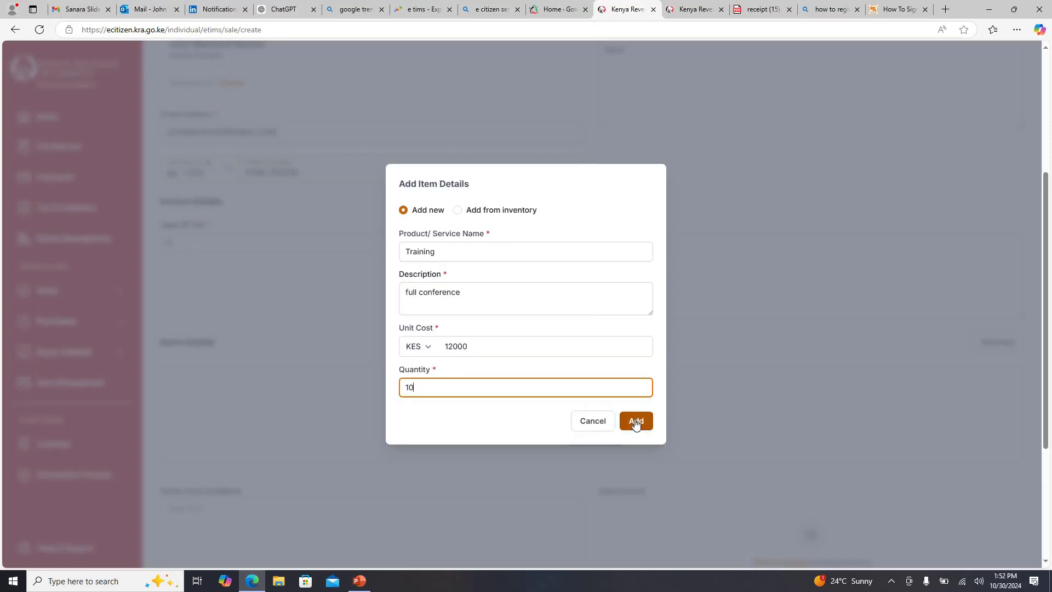
left_click(635, 422)
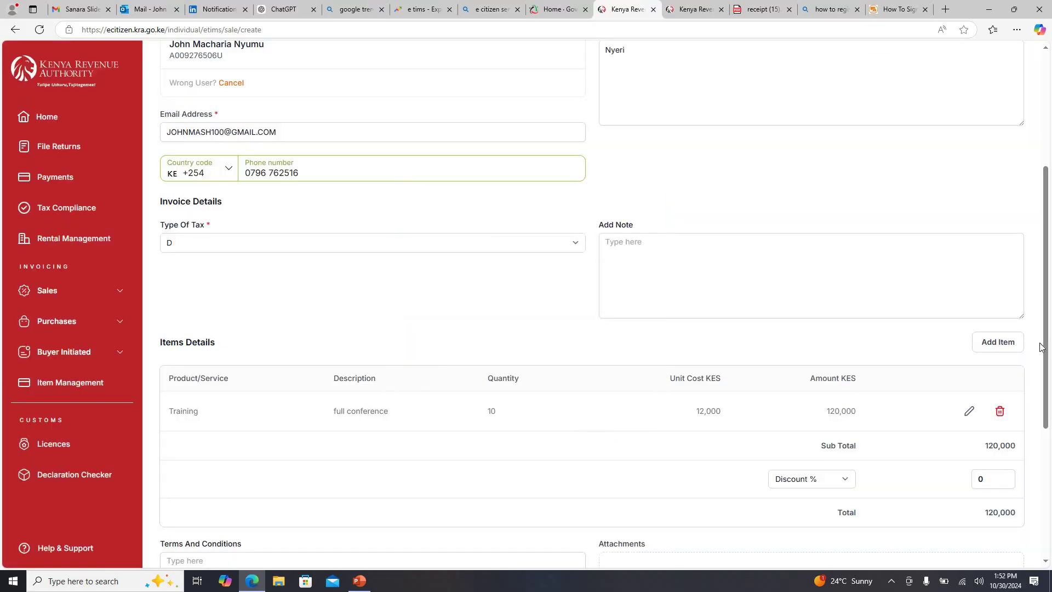
left_click_drag(1044, 356, 1044, 401)
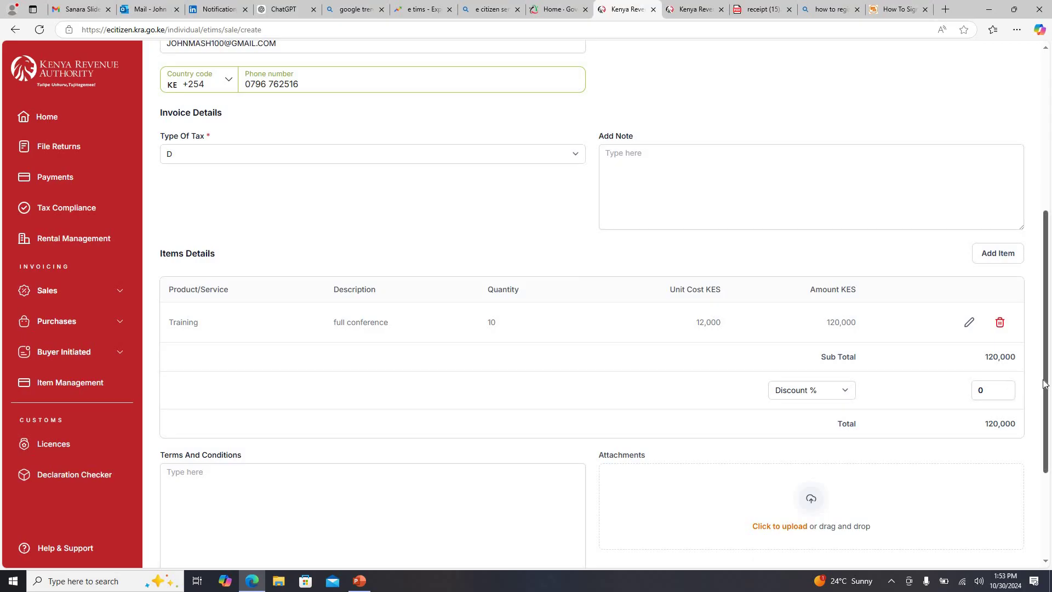
scroll(1045, 410, "down", 1)
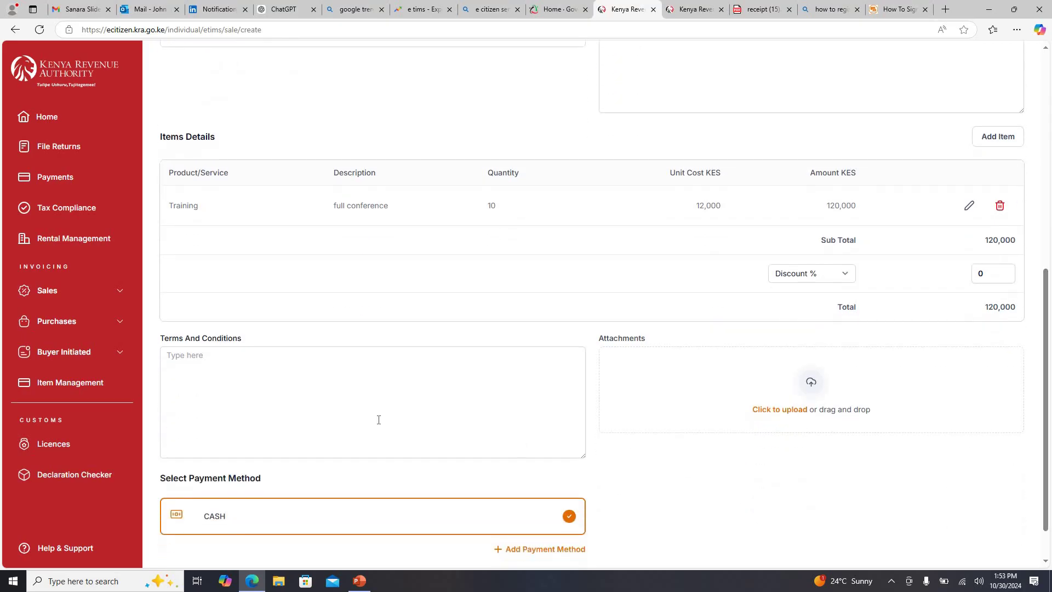
left_click(341, 409)
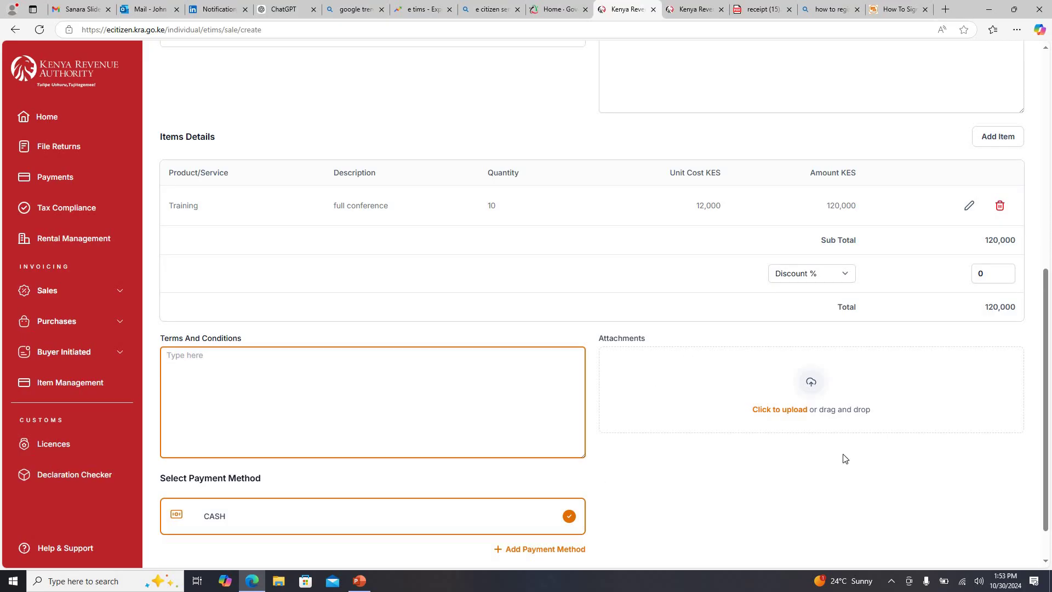
scroll(1040, 428, "down", 1)
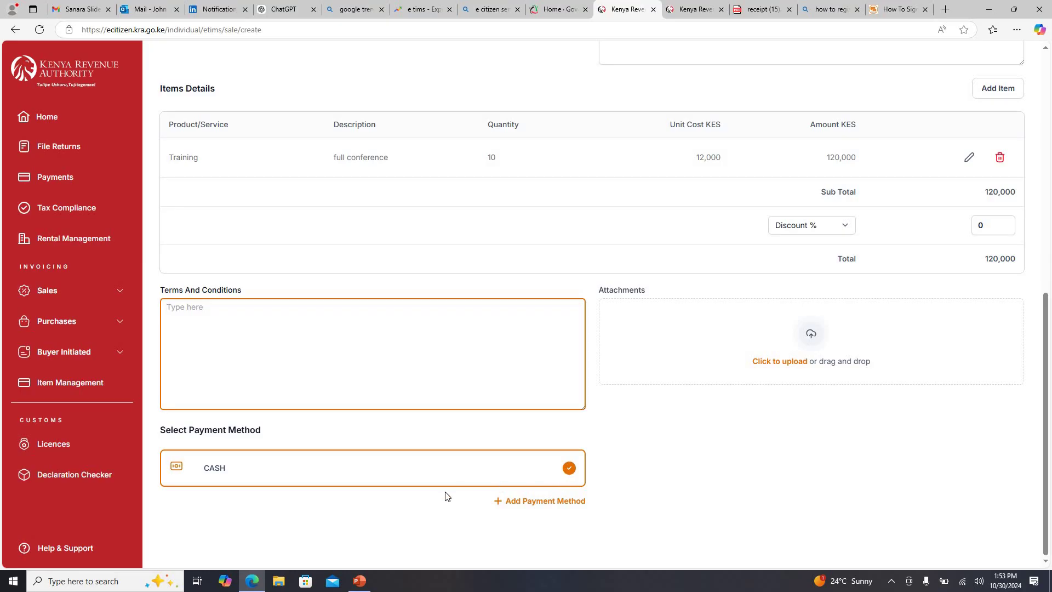
Step: Add an MPESA payment method using the Till Number service and the merchant's till number
left_click(499, 509)
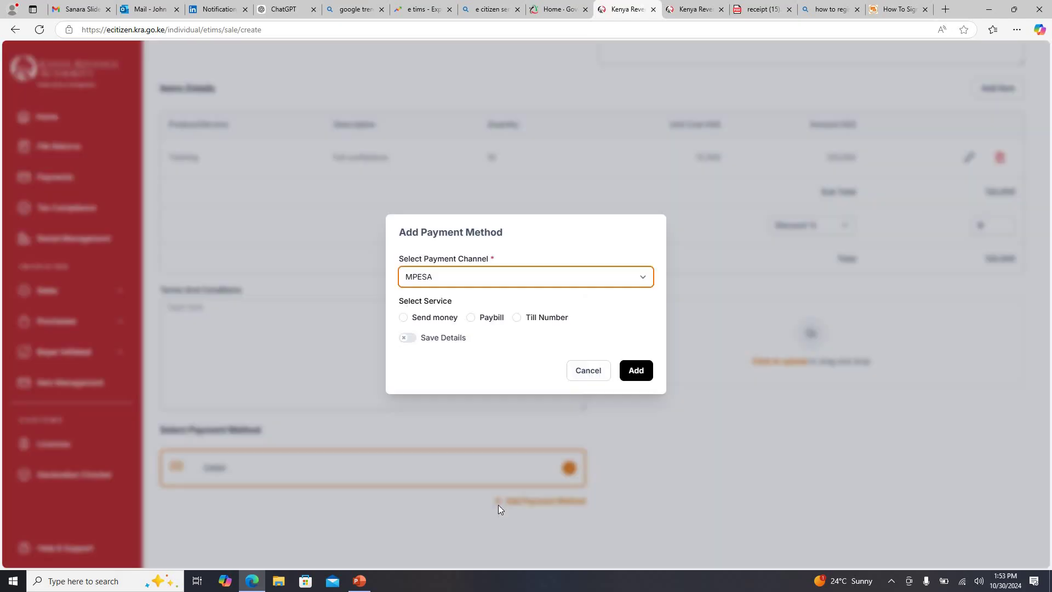
left_click(550, 282)
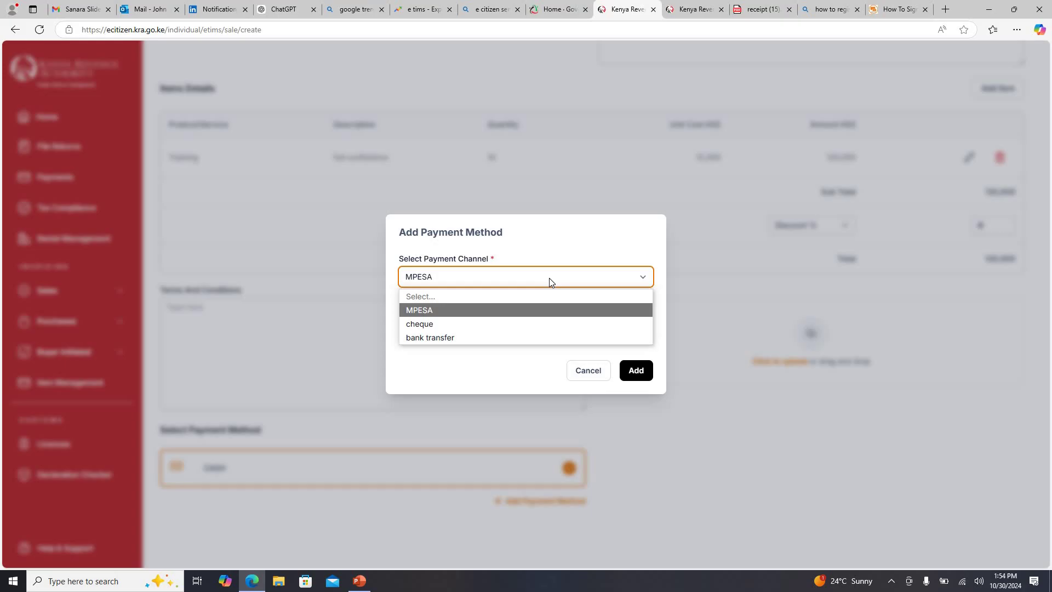
left_click(454, 357)
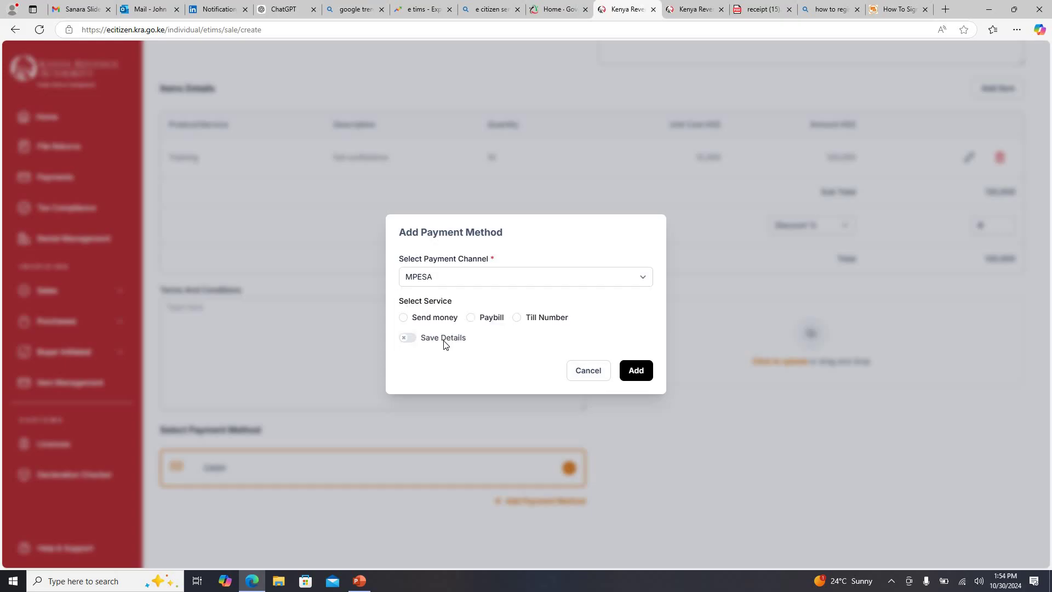
left_click(407, 320)
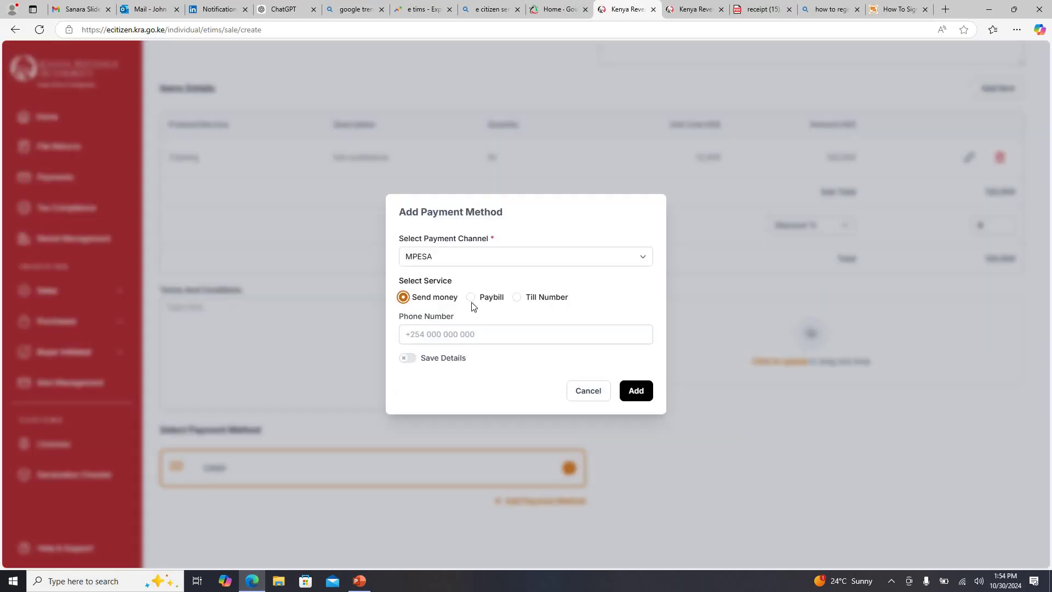
left_click(471, 301)
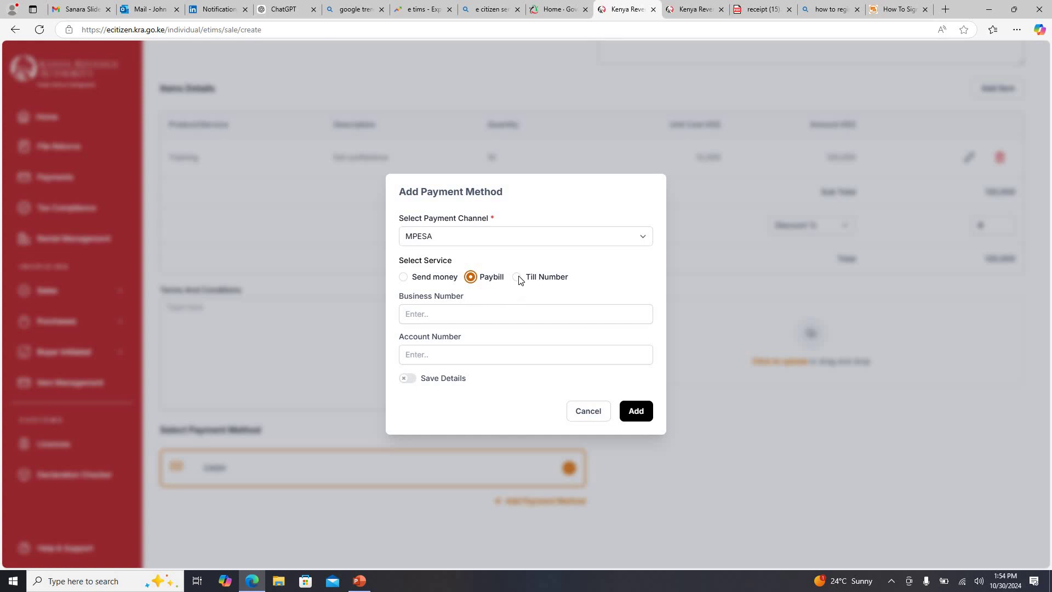
left_click(518, 277)
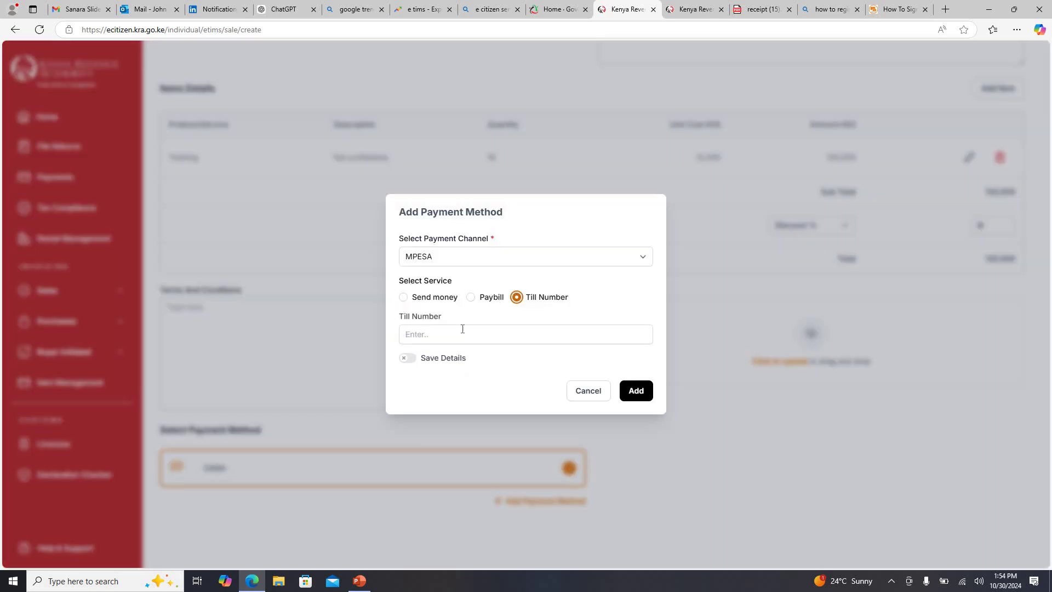
left_click(462, 329)
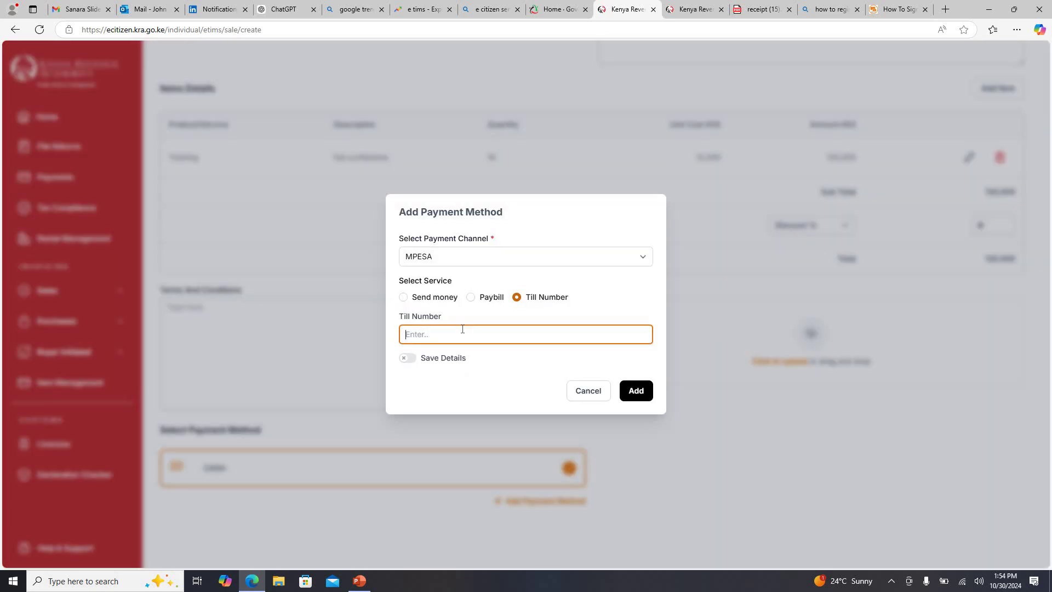
type("77321")
left_click(629, 393)
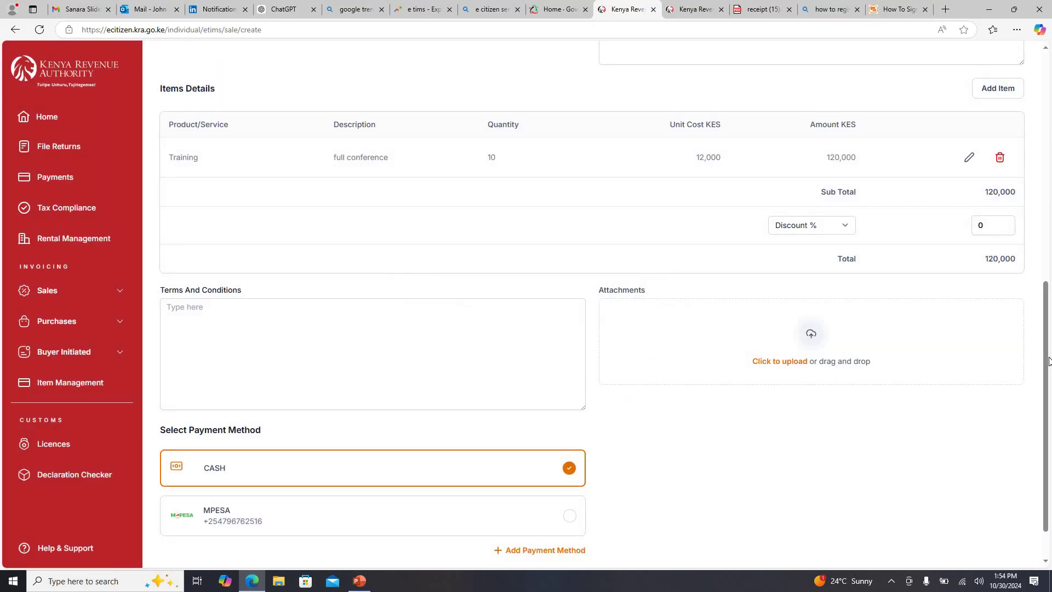
left_click_drag(1048, 376, 1048, 398)
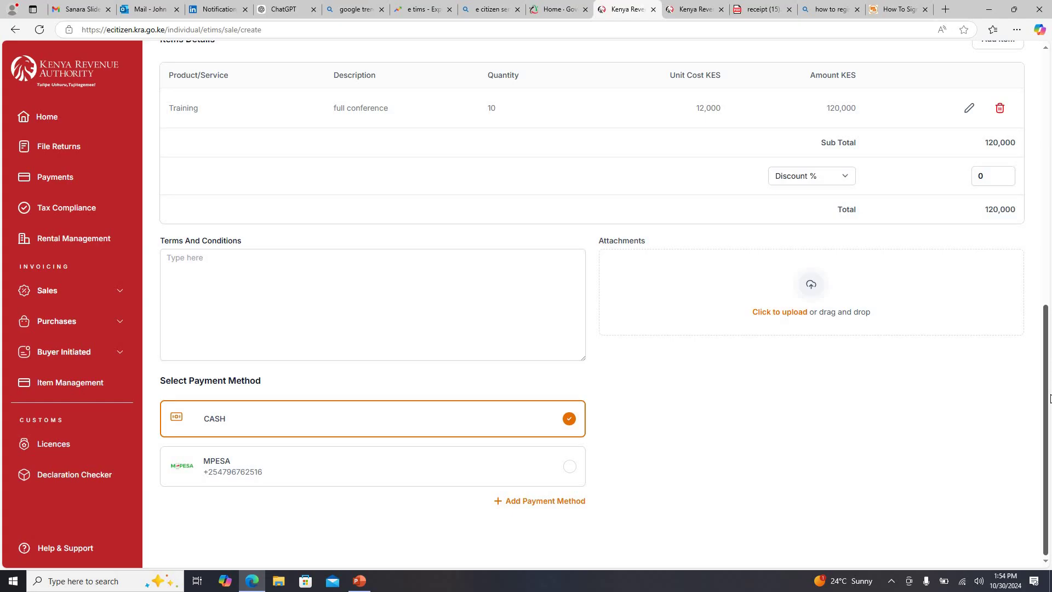
left_click_drag(1048, 394, 1049, 162)
scroll(1050, 163, "up", 3)
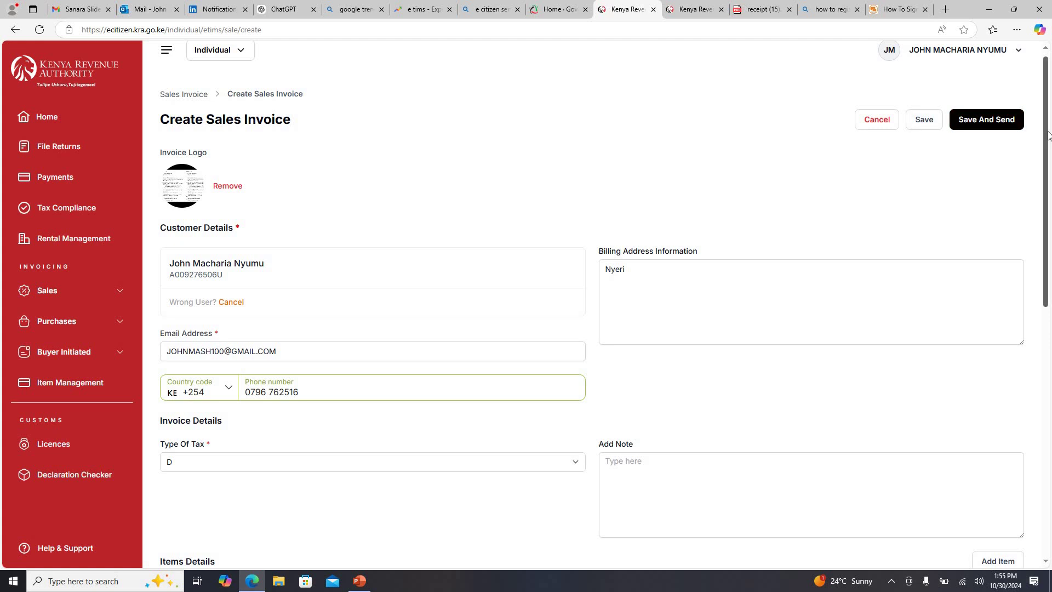
scroll(1047, 136, "down", 1)
scroll(1047, 136, "up", 1)
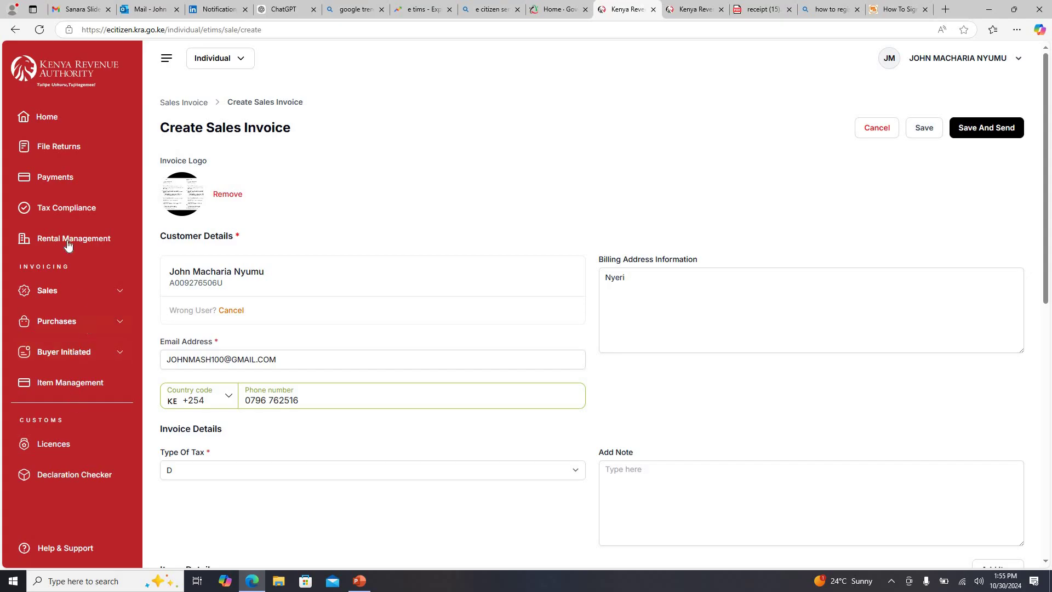
Step: Open the synced Training invoice (Full Day, 5 at 12,500, KES 62,500) from Sales > Invoice
left_click(99, 291)
left_click(73, 315)
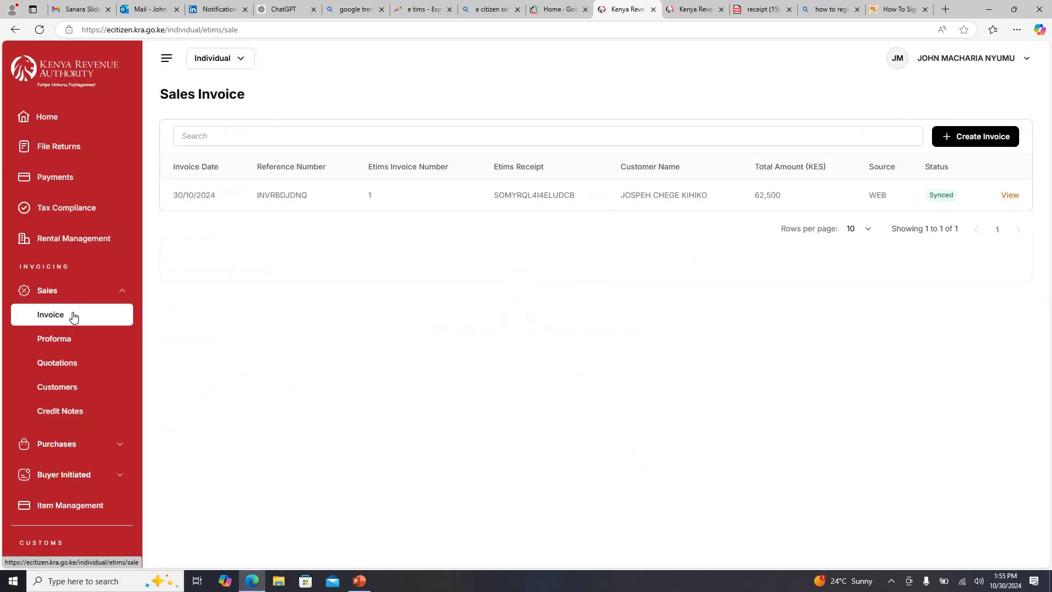
left_click(1009, 197)
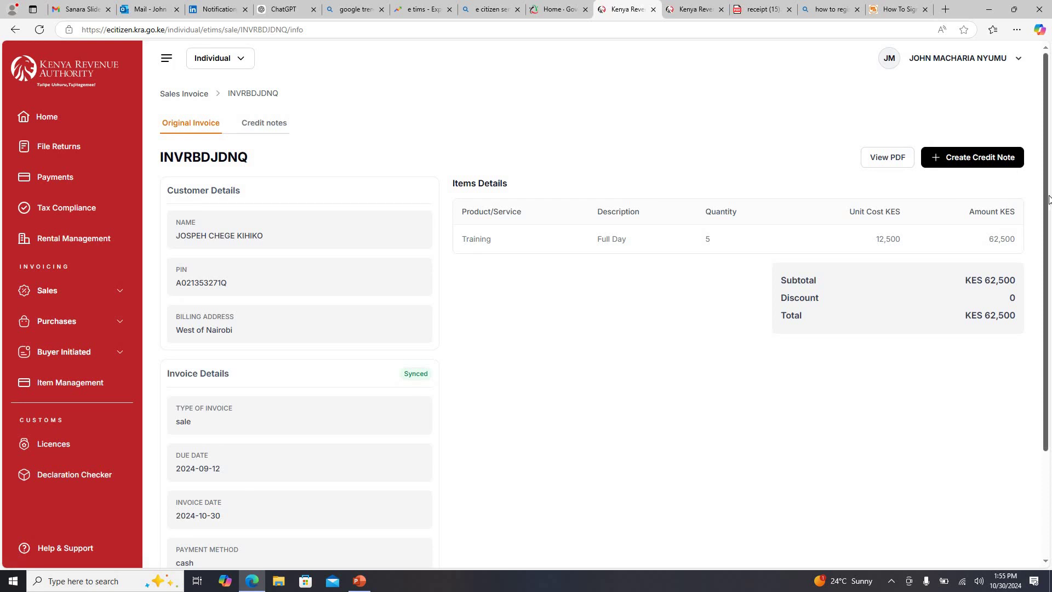
left_click_drag(1046, 197, 1043, 310)
scroll(927, 206, "up", 3)
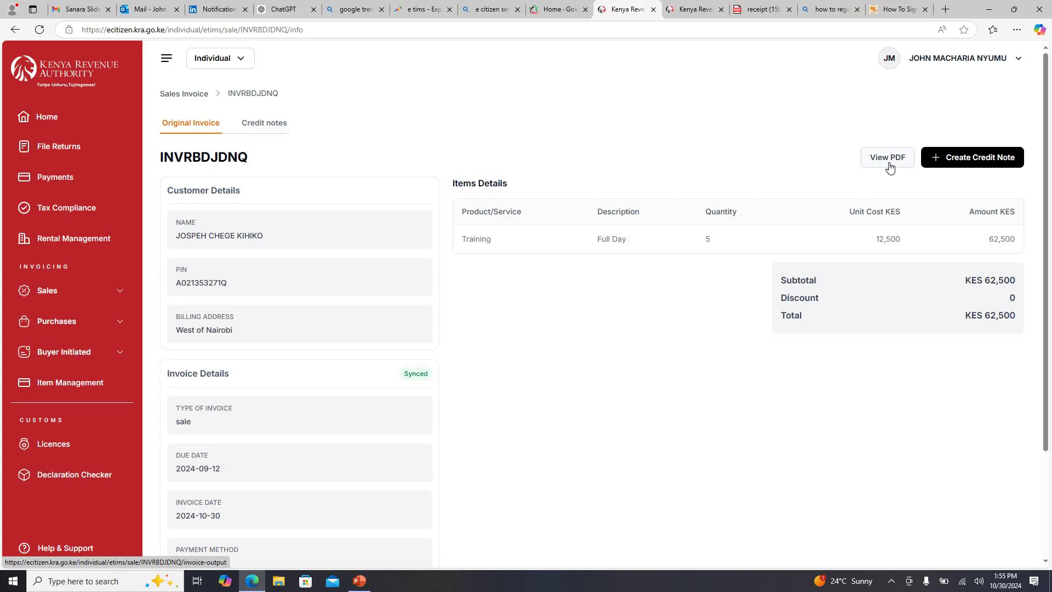
Step: Generate the invoice PDF and review its QR code, CU invoice number, cash payment and total
left_click(888, 159)
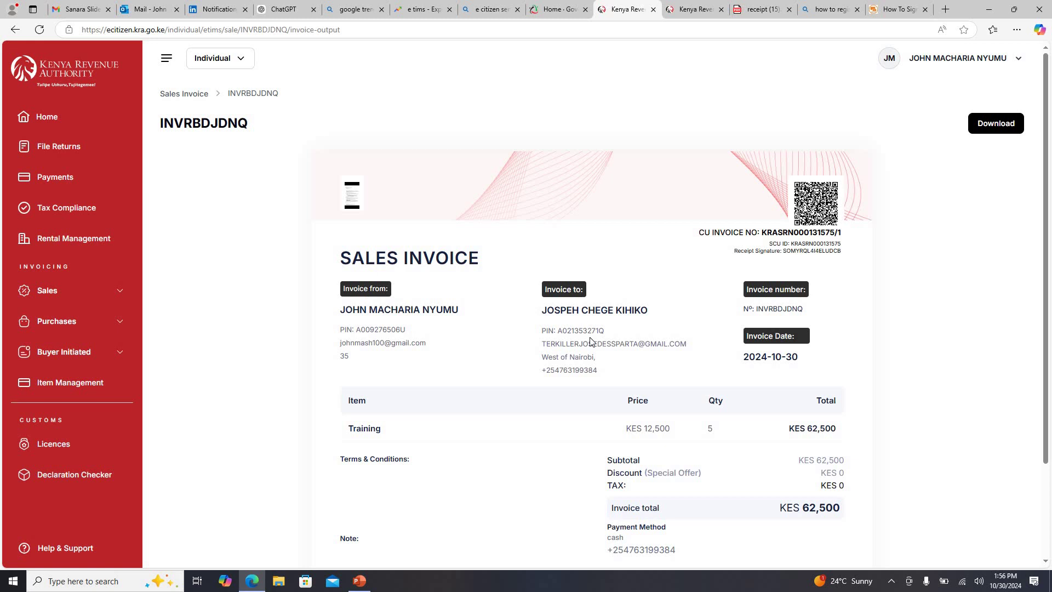
scroll(1041, 363, "down", 1)
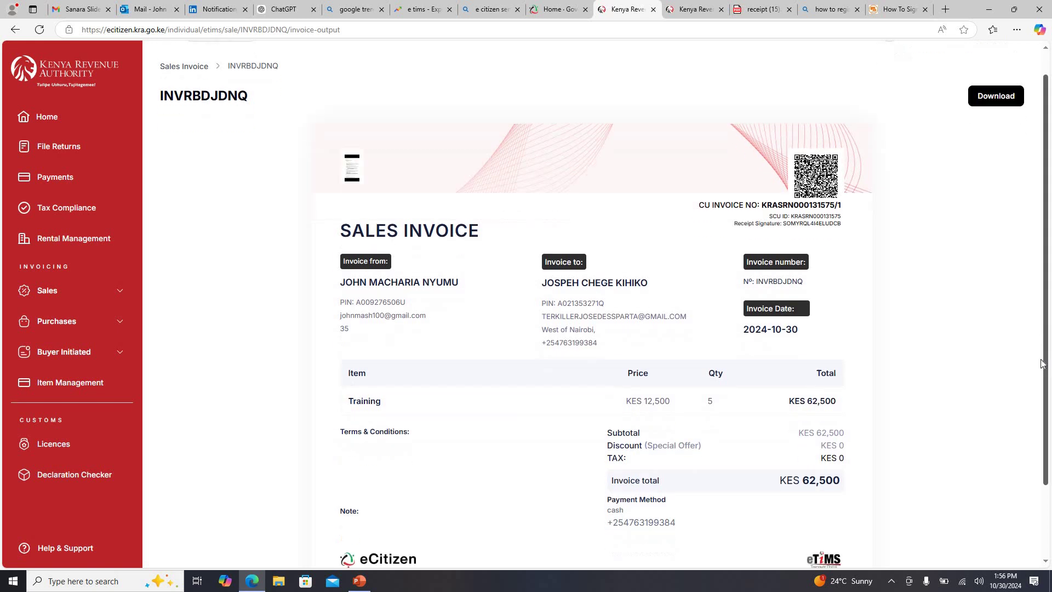
left_click_drag(1041, 363, 1049, 426)
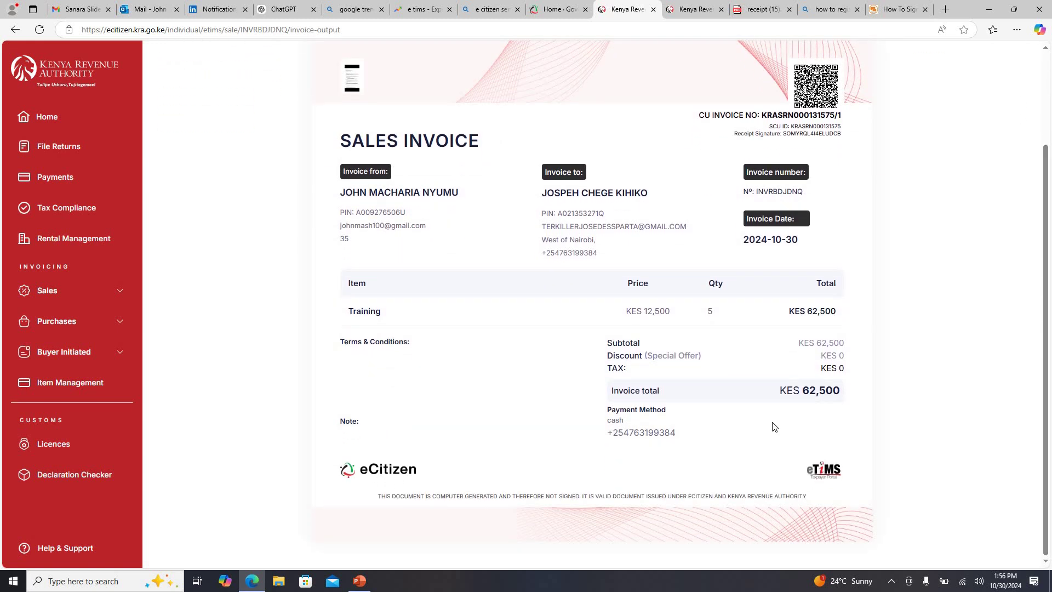